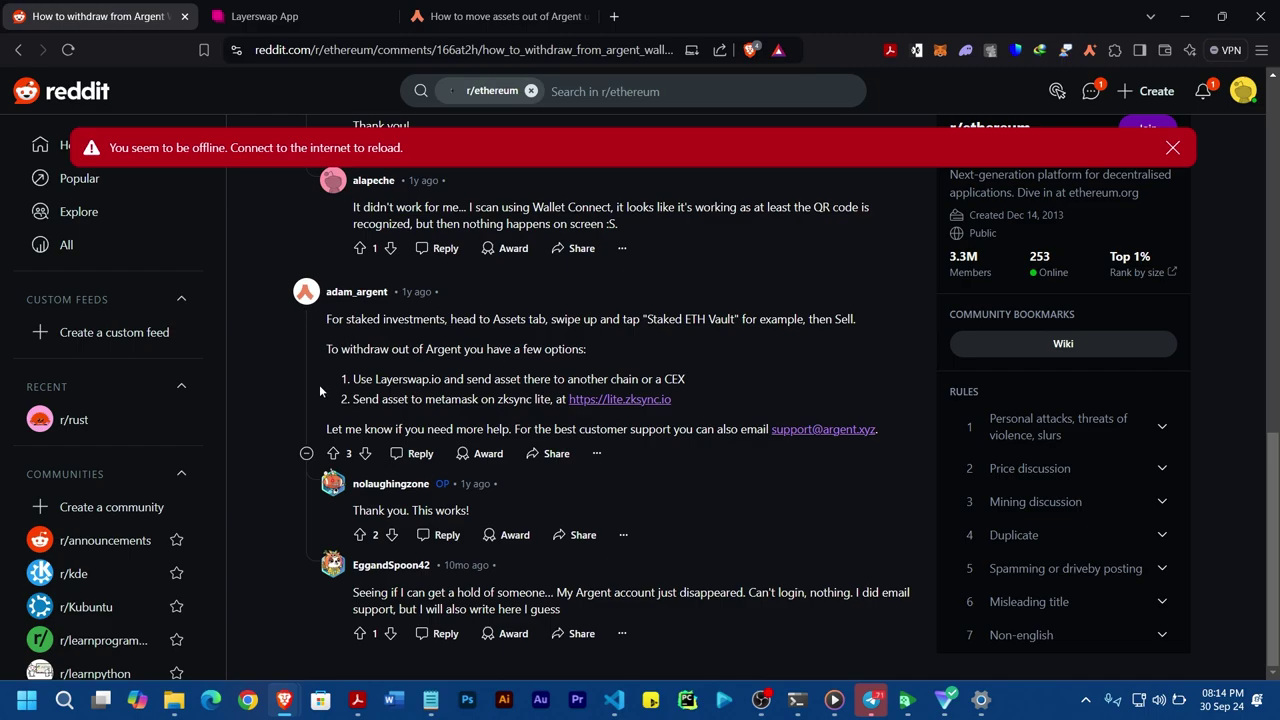
Step: Examine the reply listing the options for withdrawing out of Argent, including the Layerswap.io suggestion
{"action": "left_click_drag", "start_coordinate": [323, 376], "coordinate": [510, 400]}
{"action": "left_click", "coordinate": [702, 358]}
{"action": "left_click_drag", "start_coordinate": [699, 379], "coordinate": [349, 390]}
{"action": "left_click", "coordinate": [444, 379]}
{"action": "left_click_drag", "start_coordinate": [441, 379], "coordinate": [381, 379]}
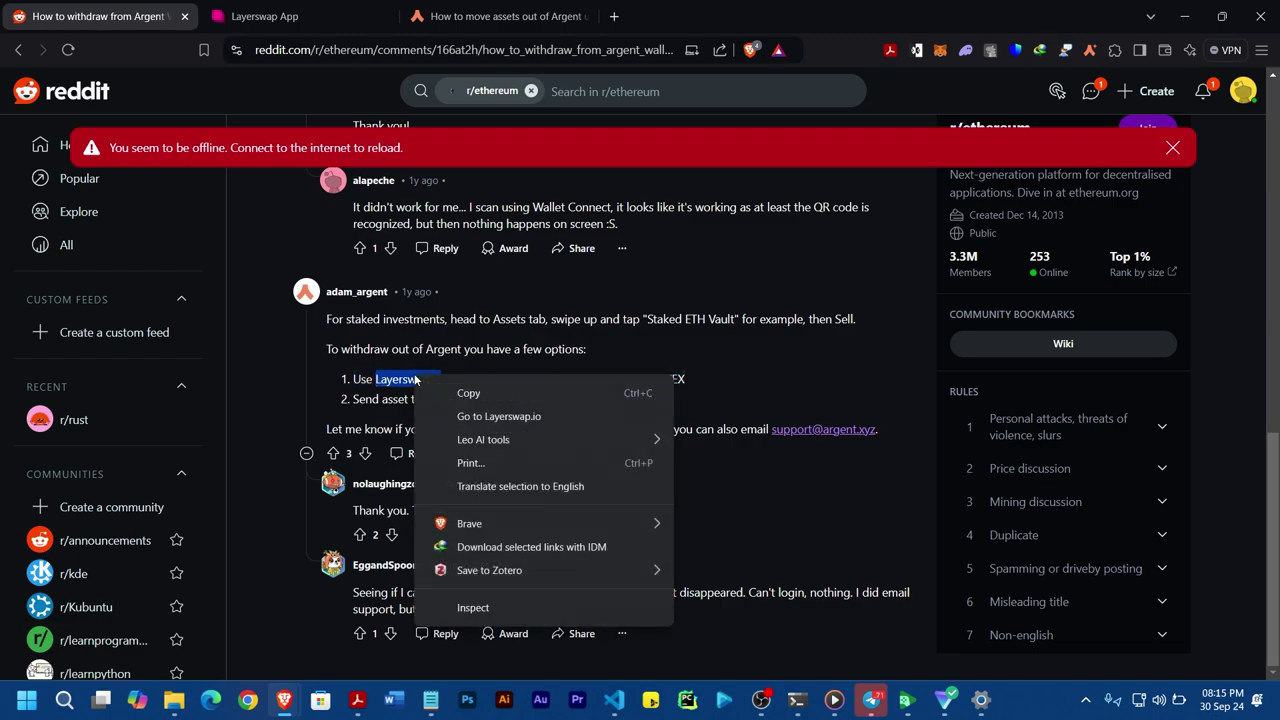
{"action": "right_click", "coordinate": [416, 377]}
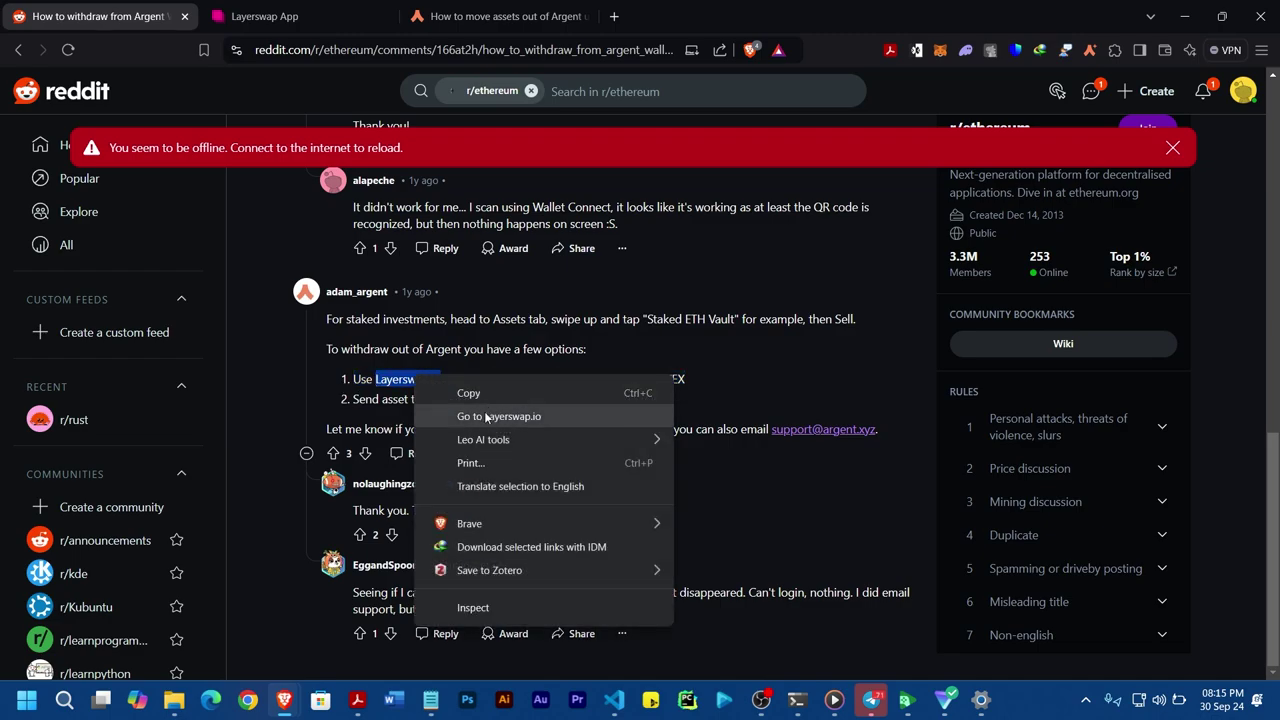
{"action": "left_click", "coordinate": [755, 365]}
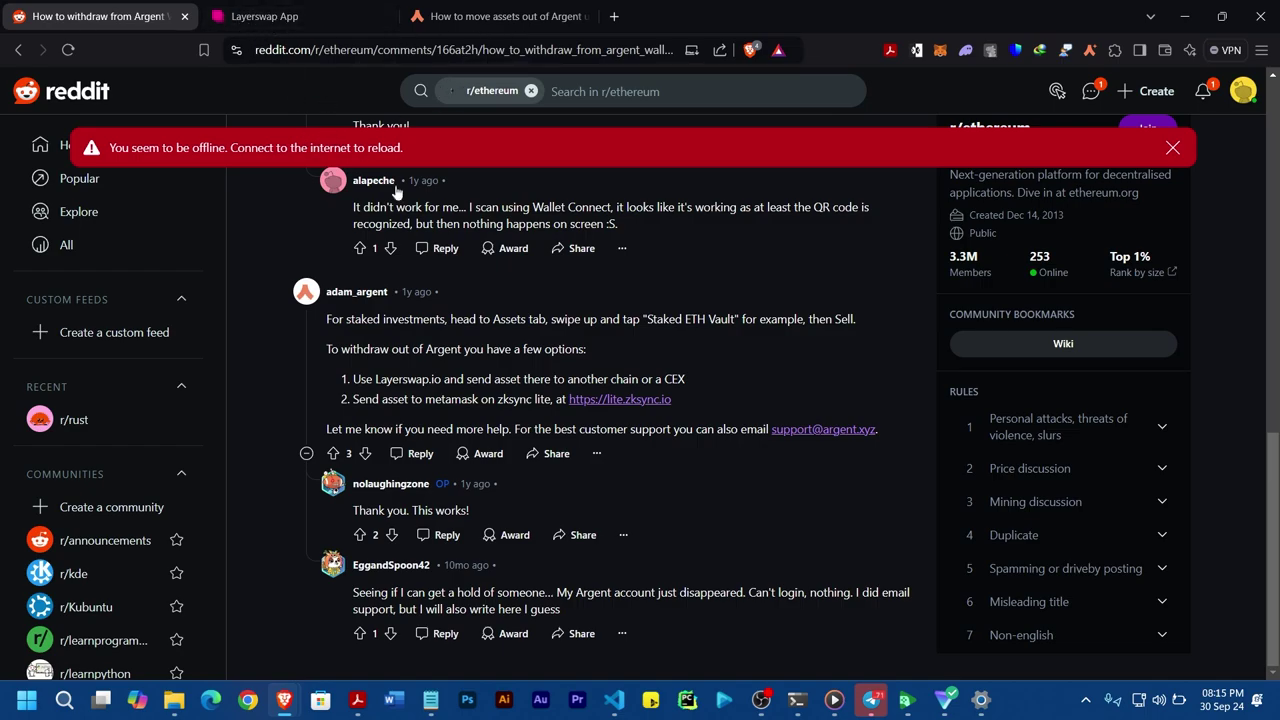
Step: Open the Layerswap.io site named in the reply and launch its swap app
{"action": "left_click_drag", "start_coordinate": [440, 381], "coordinate": [367, 381]}
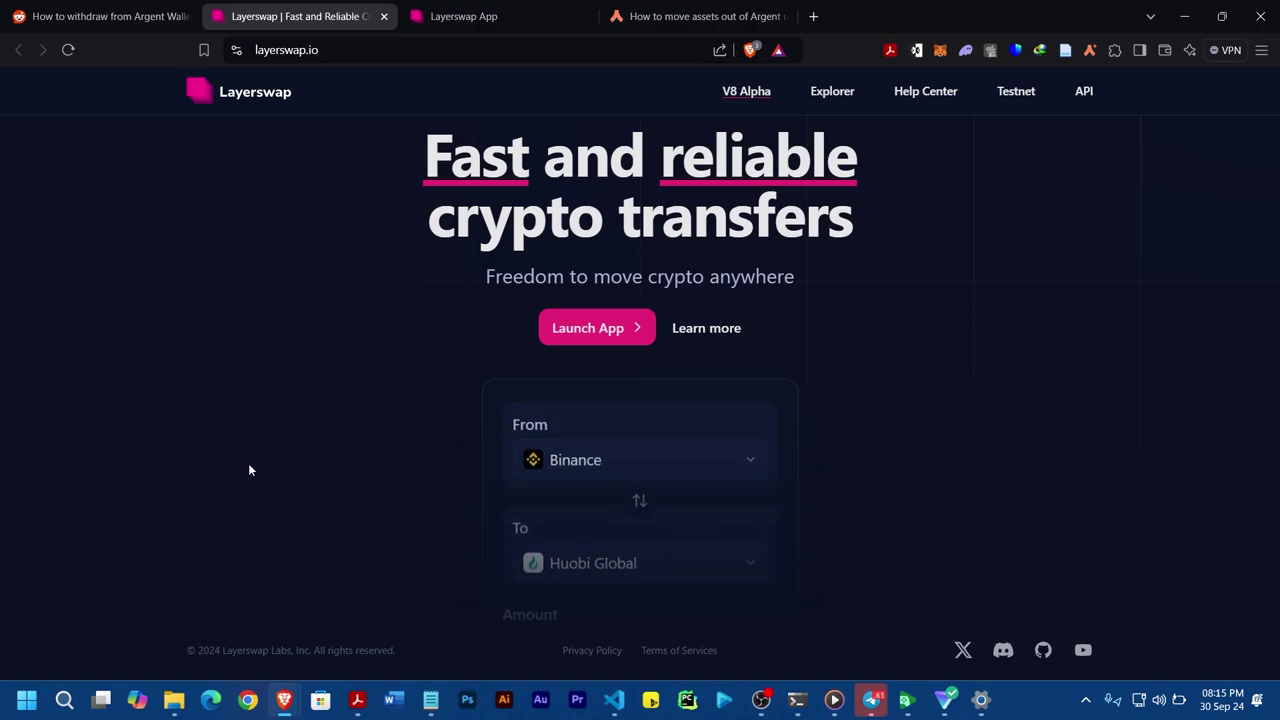
{"action": "left_click", "coordinate": [580, 338]}
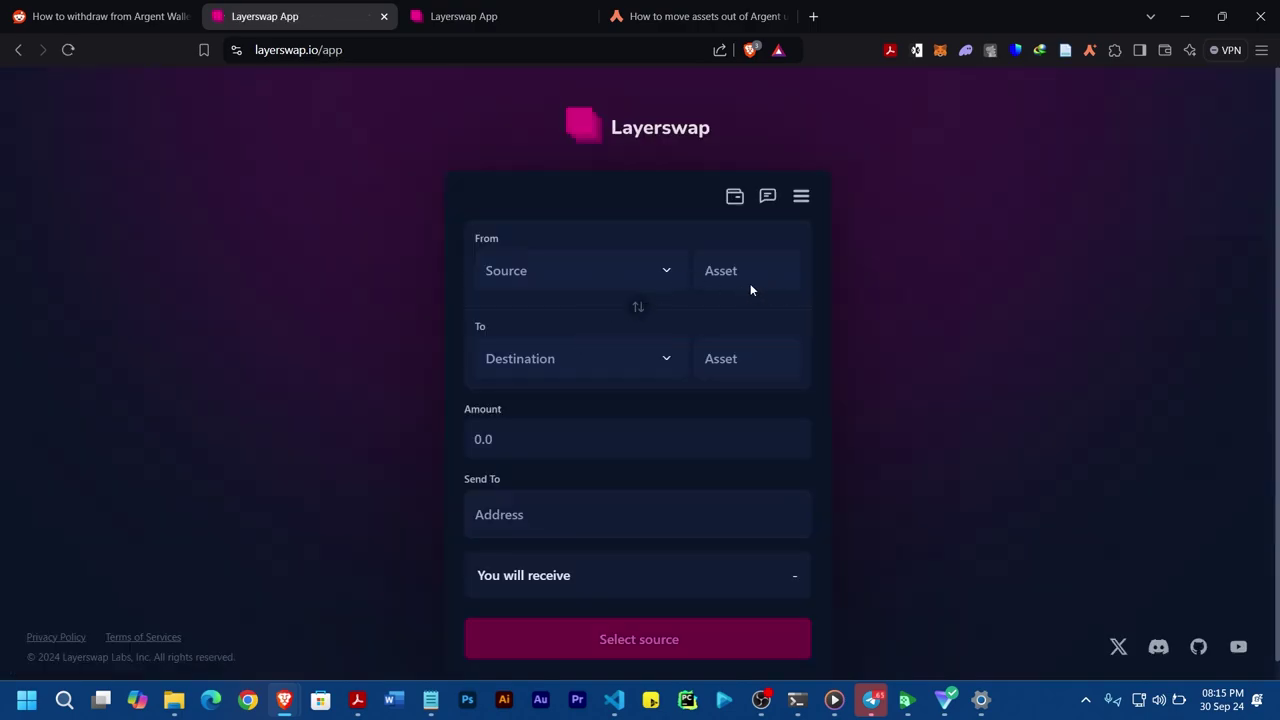
{"action": "left_click", "coordinate": [584, 276]}
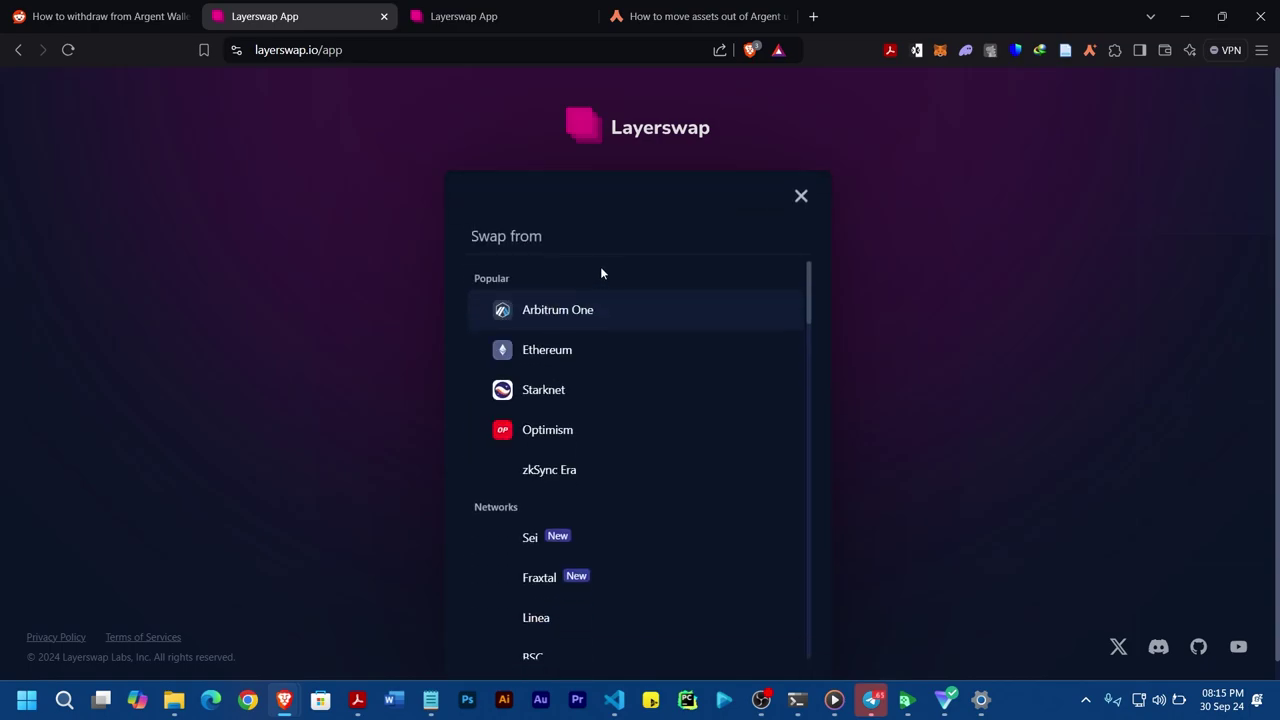
{"action": "left_click", "coordinate": [800, 196]}
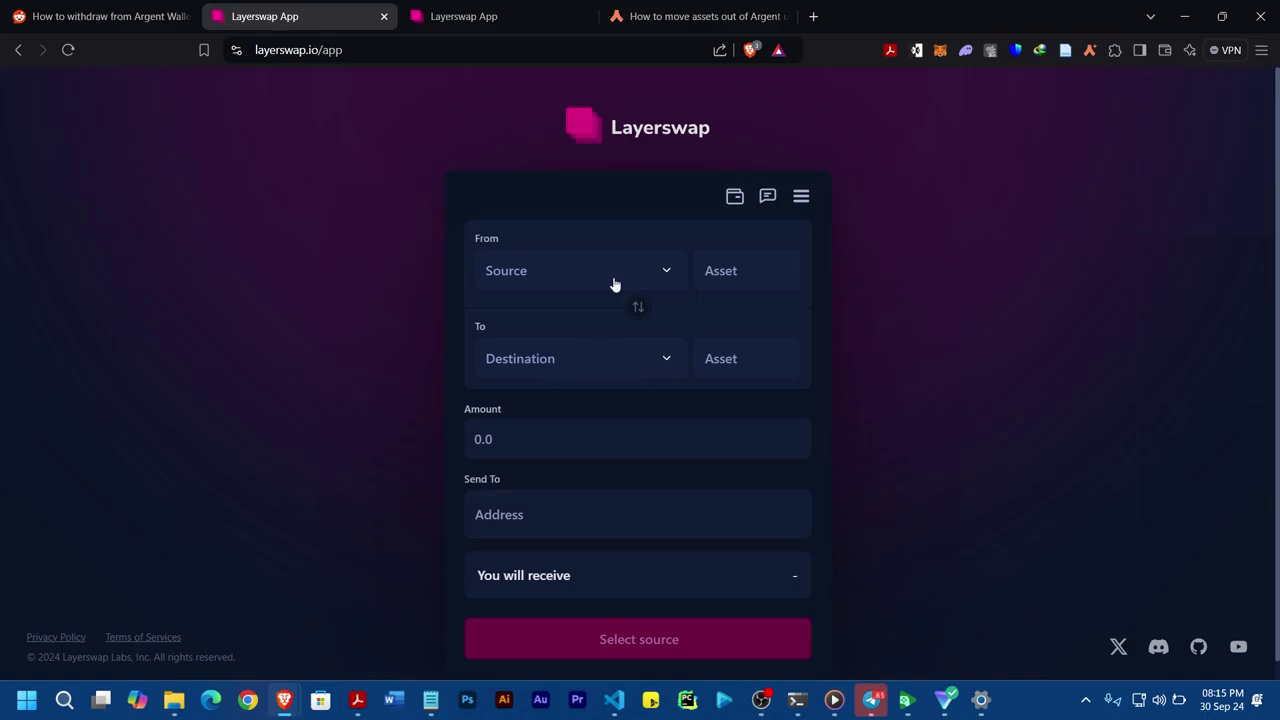
Step: Unlock the Argent wallet extension by entering the wallet password
{"action": "left_click", "coordinate": [1090, 49]}
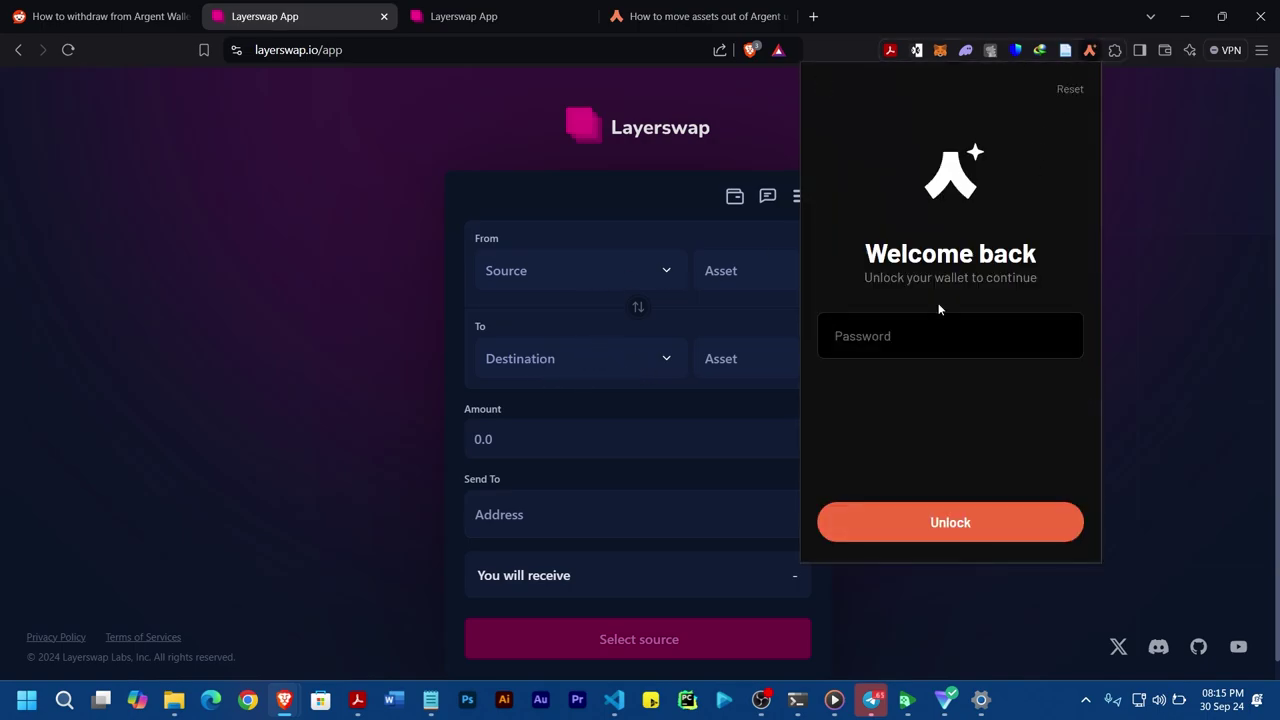
{"action": "type", "text": "••••"}
{"action": "key", "text": "Return"}
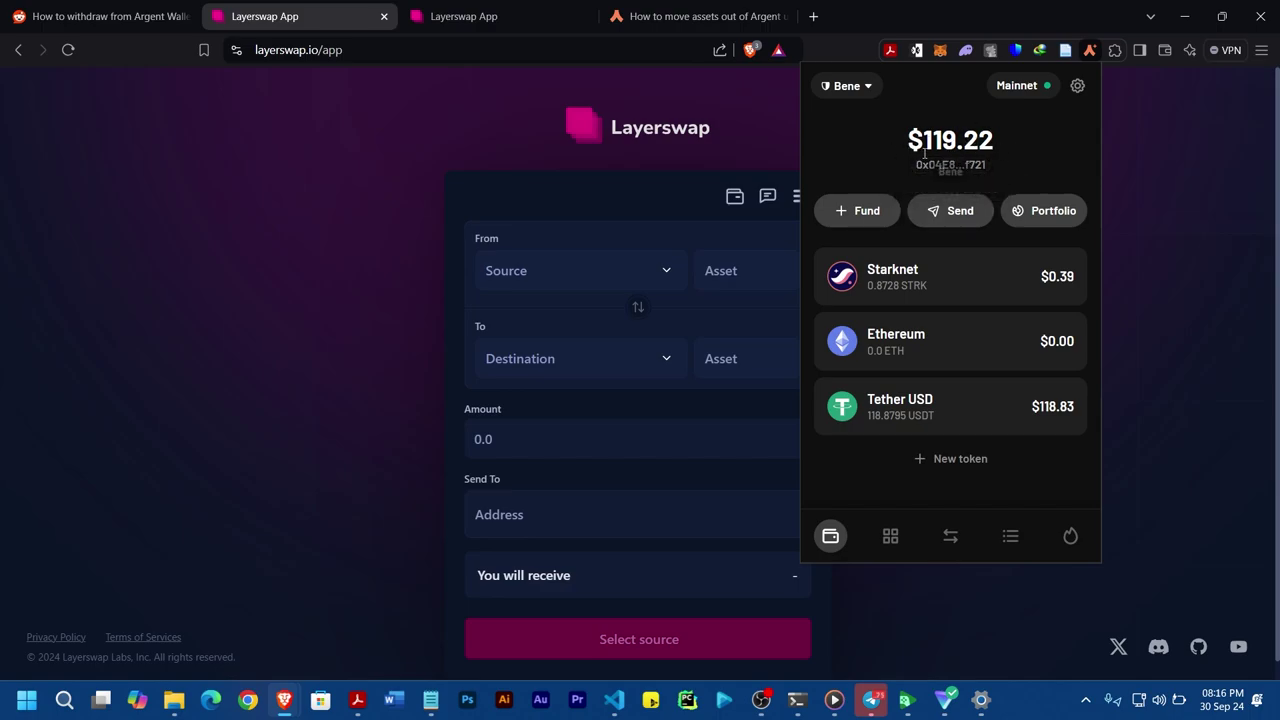
Step: Set the swap source to Starknet with USDT as the asset, checking the choice against the Argent wallet's tokens
{"action": "left_click", "coordinate": [555, 275]}
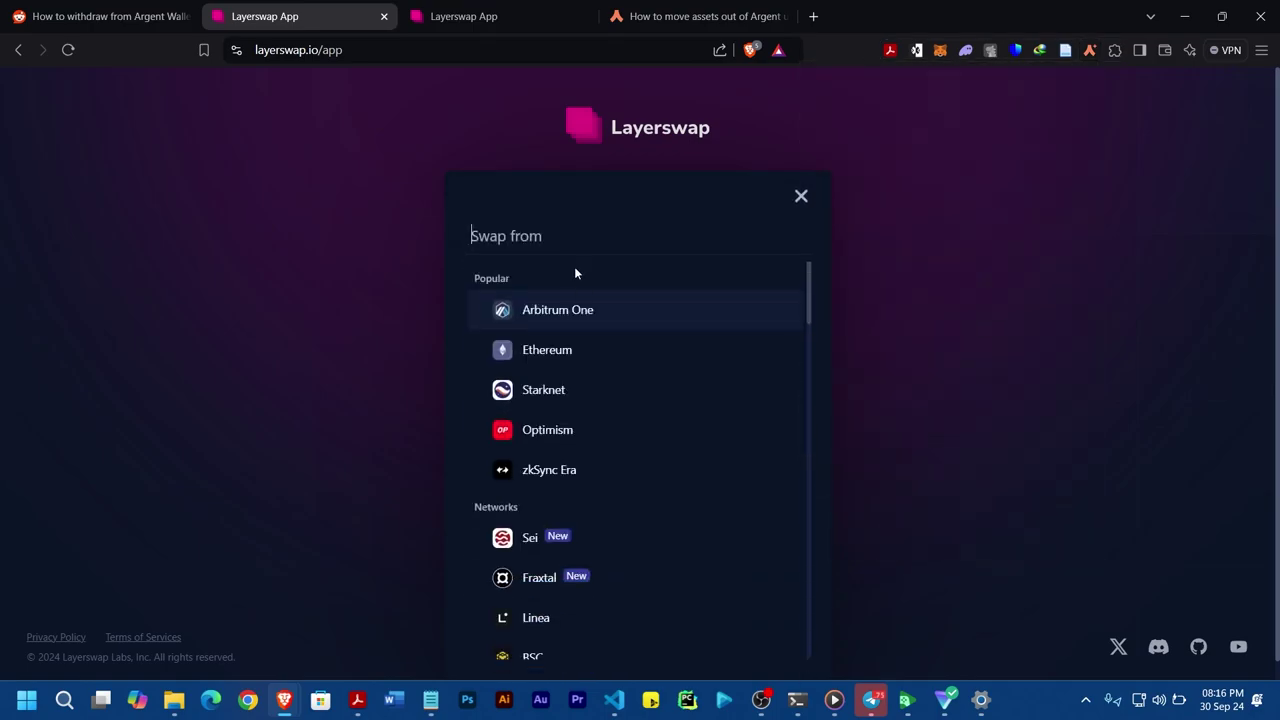
{"action": "left_click", "coordinate": [551, 389]}
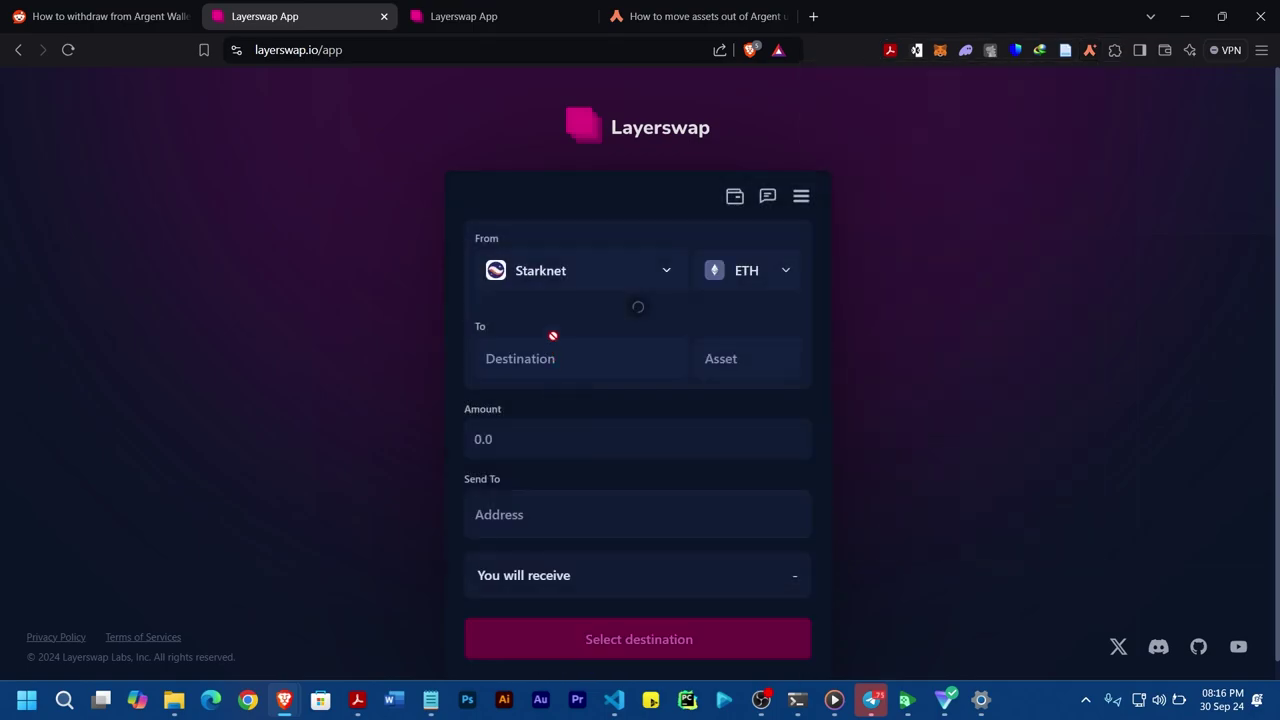
{"action": "left_click", "coordinate": [758, 282]}
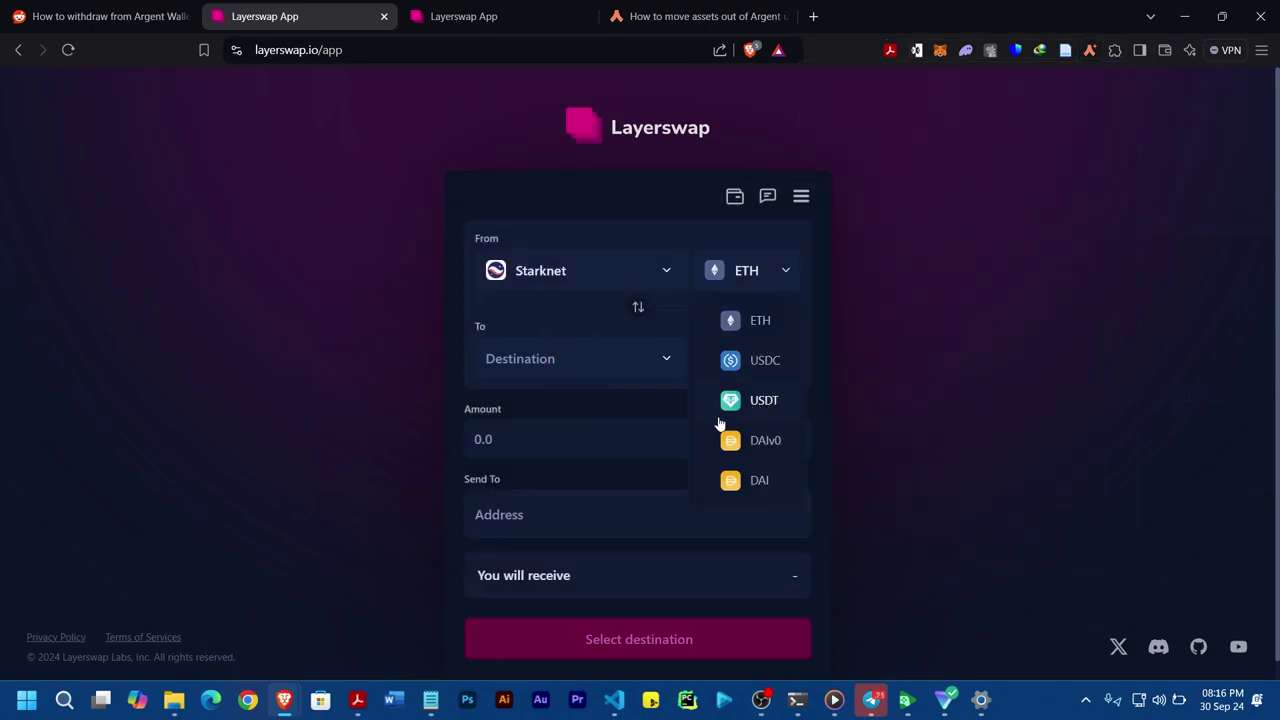
{"action": "left_click", "coordinate": [778, 404]}
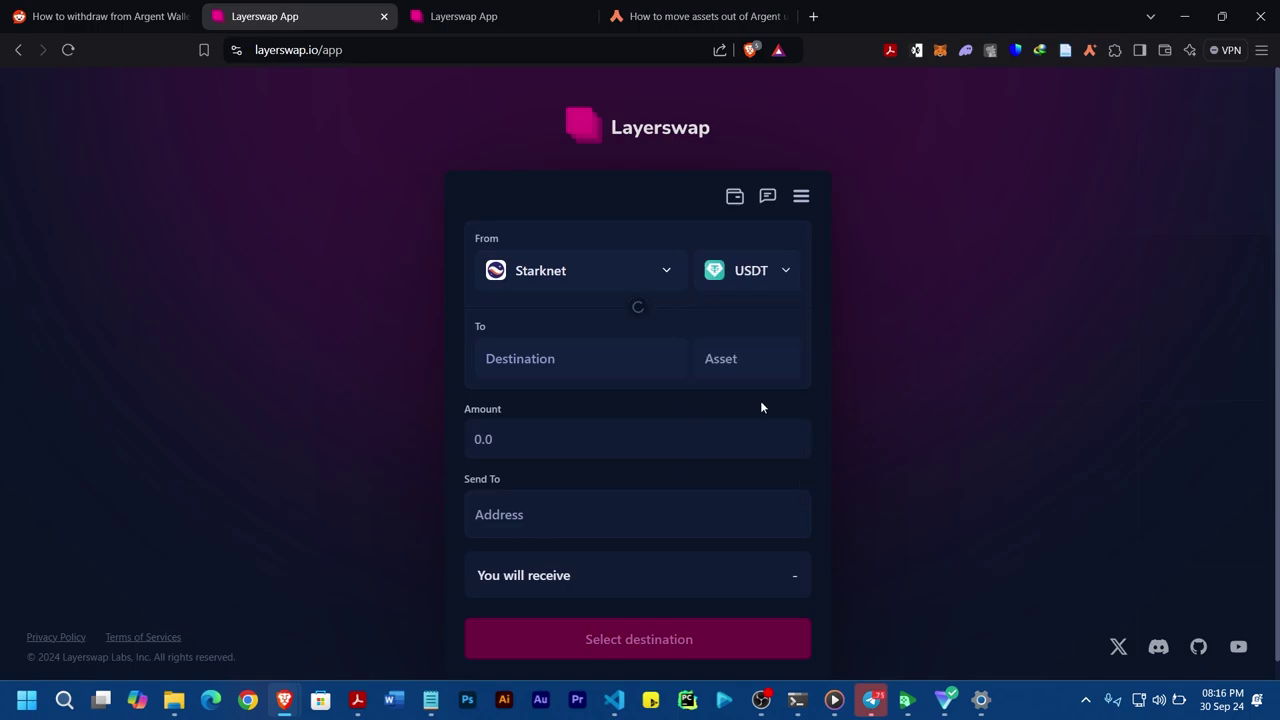
{"action": "left_click", "coordinate": [1097, 50]}
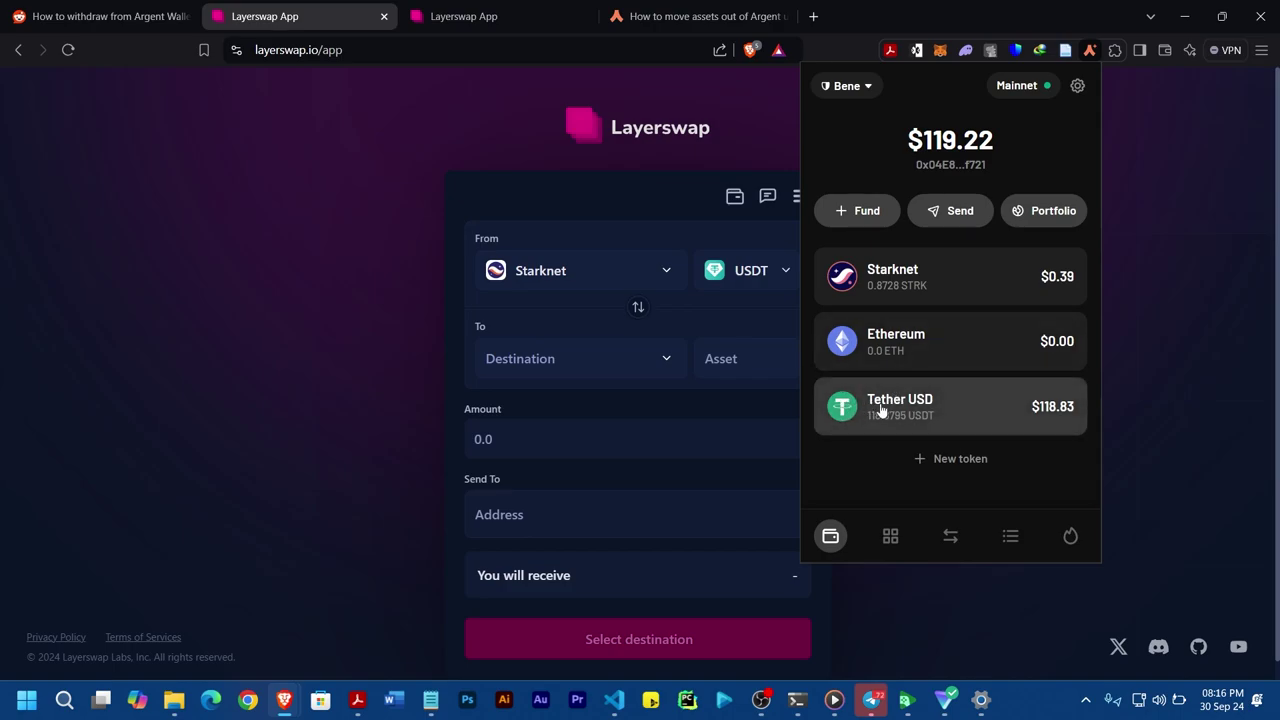
{"action": "left_click", "coordinate": [745, 272]}
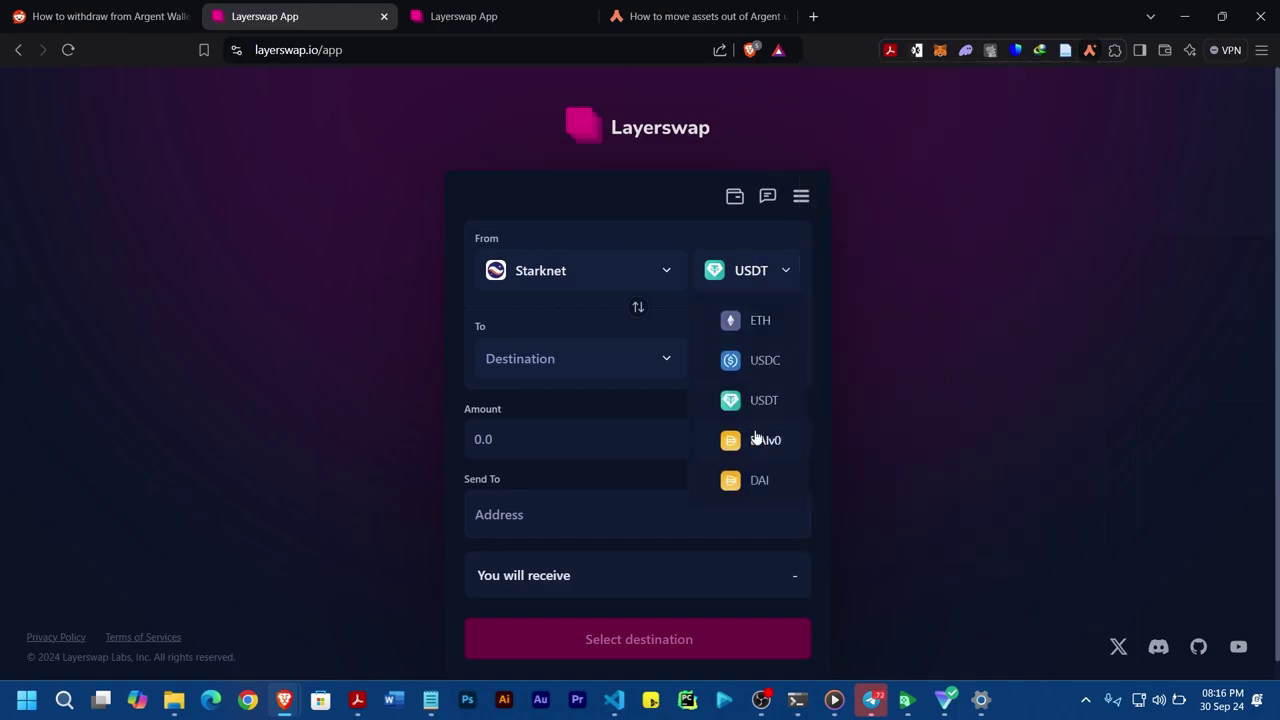
{"action": "left_click", "coordinate": [755, 399]}
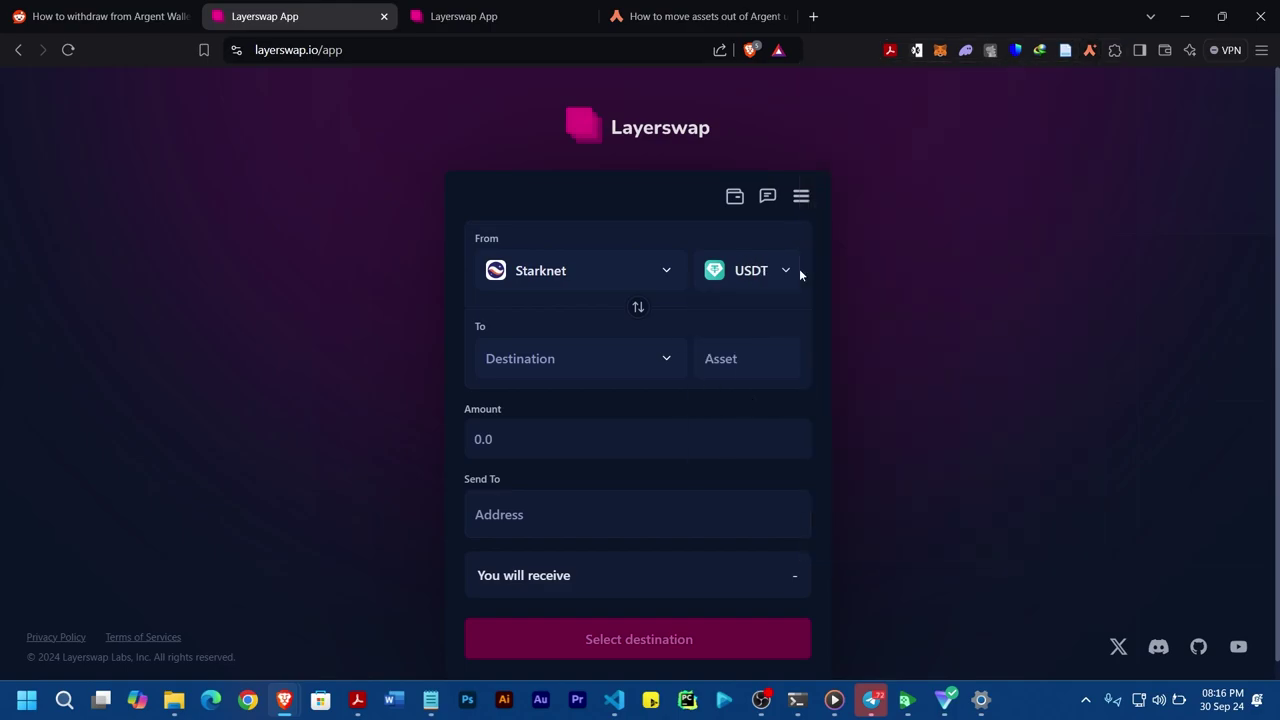
Step: Look through the destination networks and exchanges and set the swap destination to Bybit
{"action": "left_click", "coordinate": [584, 372]}
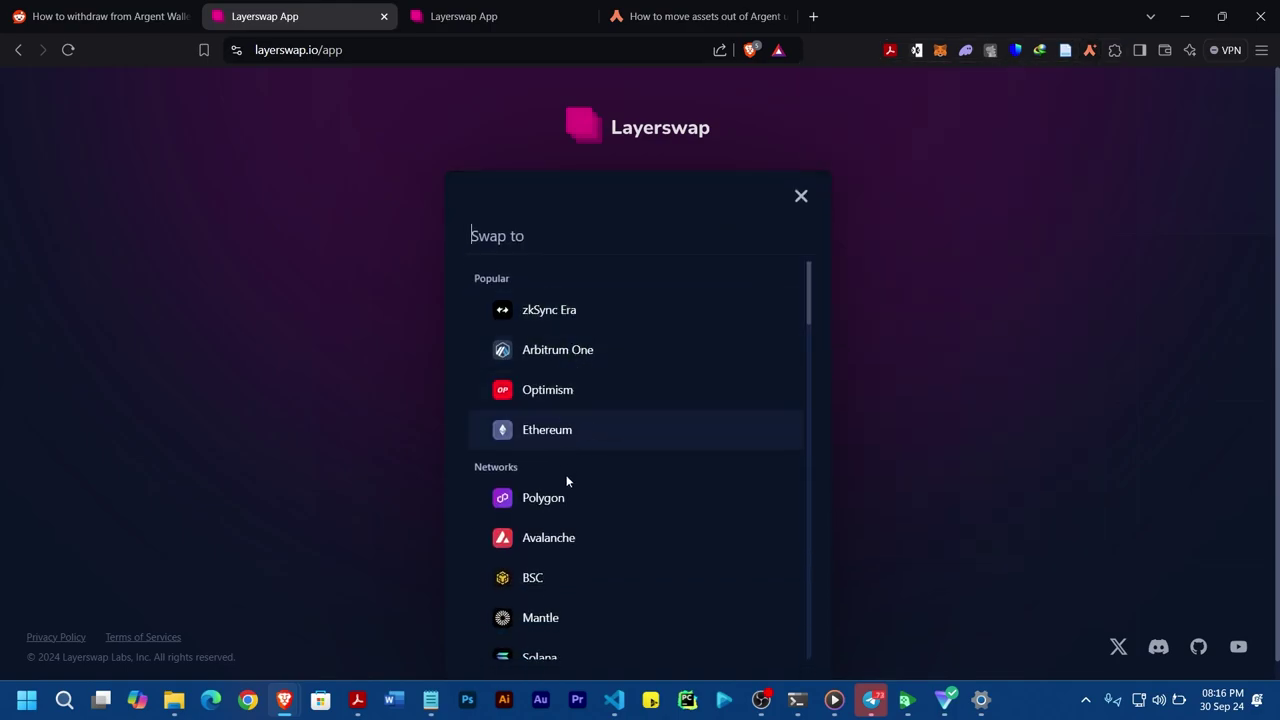
{"action": "scroll", "coordinate": [566, 500], "scroll_direction": "down", "scroll_amount": 3}
{"action": "scroll", "coordinate": [566, 524], "scroll_direction": "up", "scroll_amount": 1}
{"action": "scroll", "coordinate": [563, 523], "scroll_direction": "down", "scroll_amount": 10}
{"action": "scroll", "coordinate": [560, 413], "scroll_direction": "up", "scroll_amount": 6}
{"action": "scroll", "coordinate": [558, 414], "scroll_direction": "up", "scroll_amount": 8}
{"action": "scroll", "coordinate": [578, 420], "scroll_direction": "down", "scroll_amount": 3}
{"action": "scroll", "coordinate": [575, 440], "scroll_direction": "down", "scroll_amount": 12}
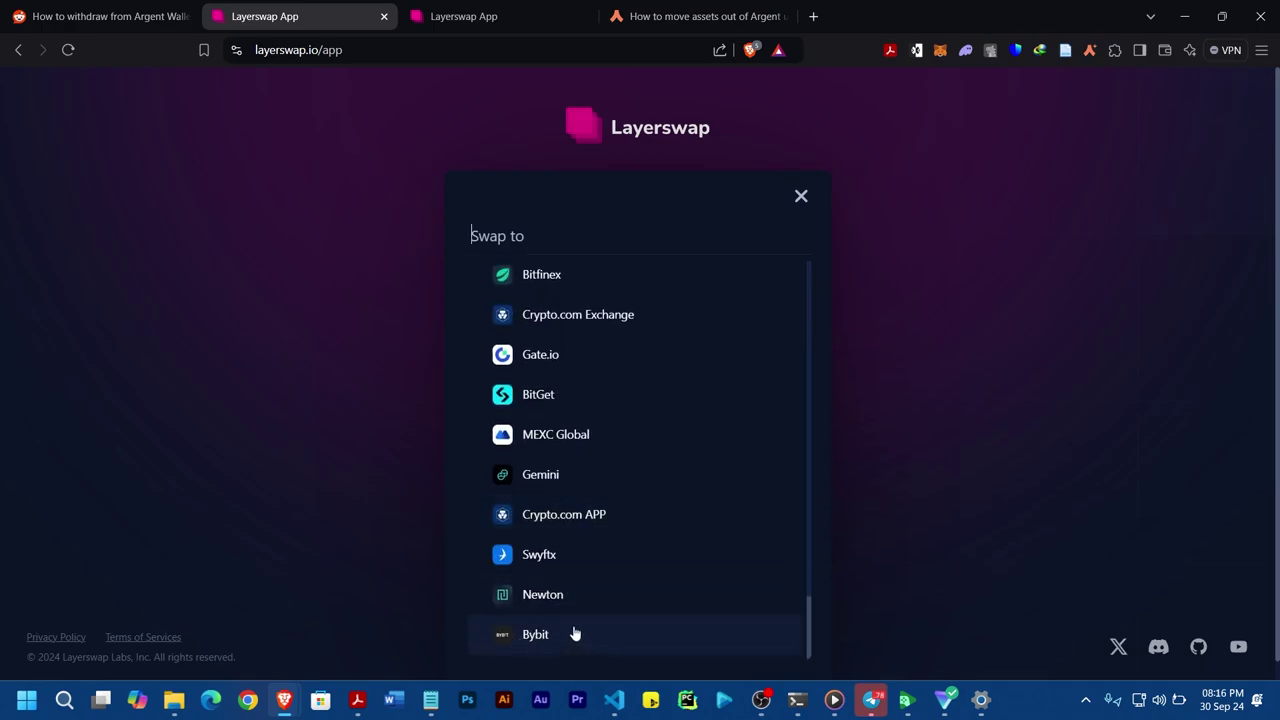
{"action": "scroll", "coordinate": [575, 632], "scroll_direction": "up", "scroll_amount": 3}
{"action": "scroll", "coordinate": [580, 592], "scroll_direction": "down", "scroll_amount": 1}
{"action": "scroll", "coordinate": [585, 565], "scroll_direction": "up", "scroll_amount": 1}
{"action": "scroll", "coordinate": [590, 565], "scroll_direction": "up", "scroll_amount": 1}
{"action": "scroll", "coordinate": [575, 566], "scroll_direction": "down", "scroll_amount": 3}
{"action": "scroll", "coordinate": [610, 530], "scroll_direction": "up", "scroll_amount": 2}
{"action": "scroll", "coordinate": [560, 420], "scroll_direction": "up", "scroll_amount": 1}
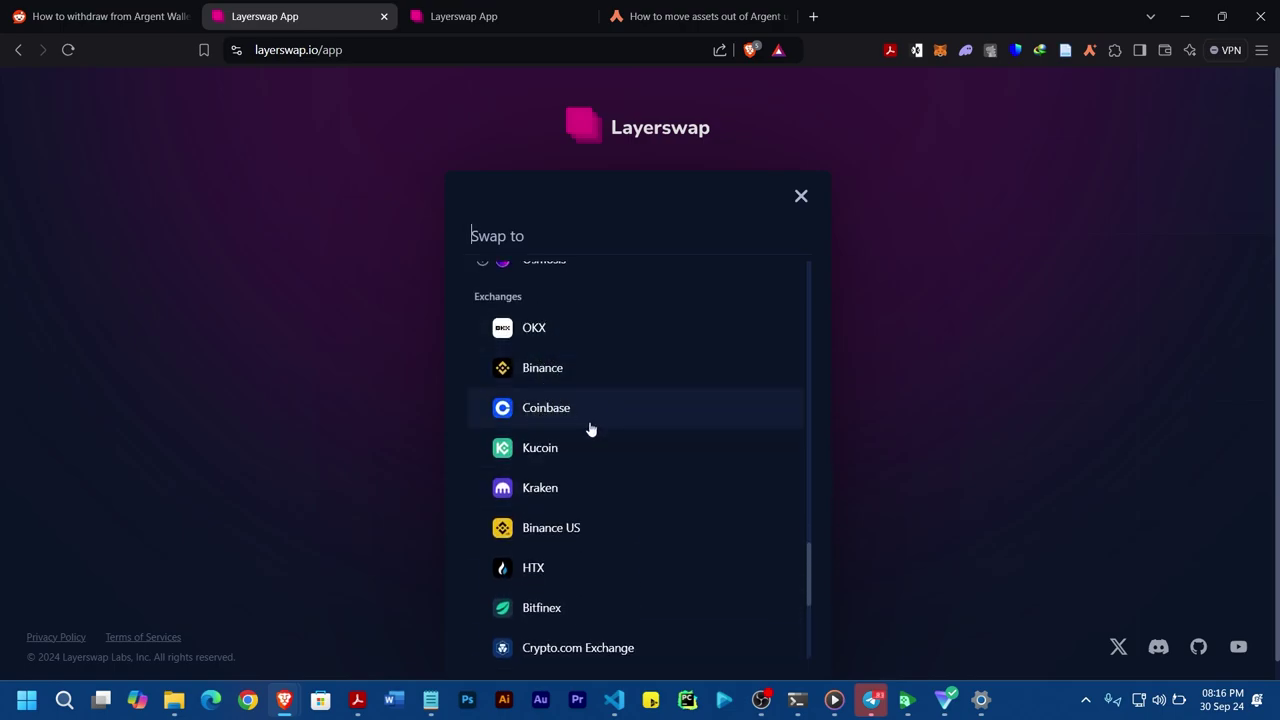
{"action": "scroll", "coordinate": [594, 437], "scroll_direction": "down", "scroll_amount": 4}
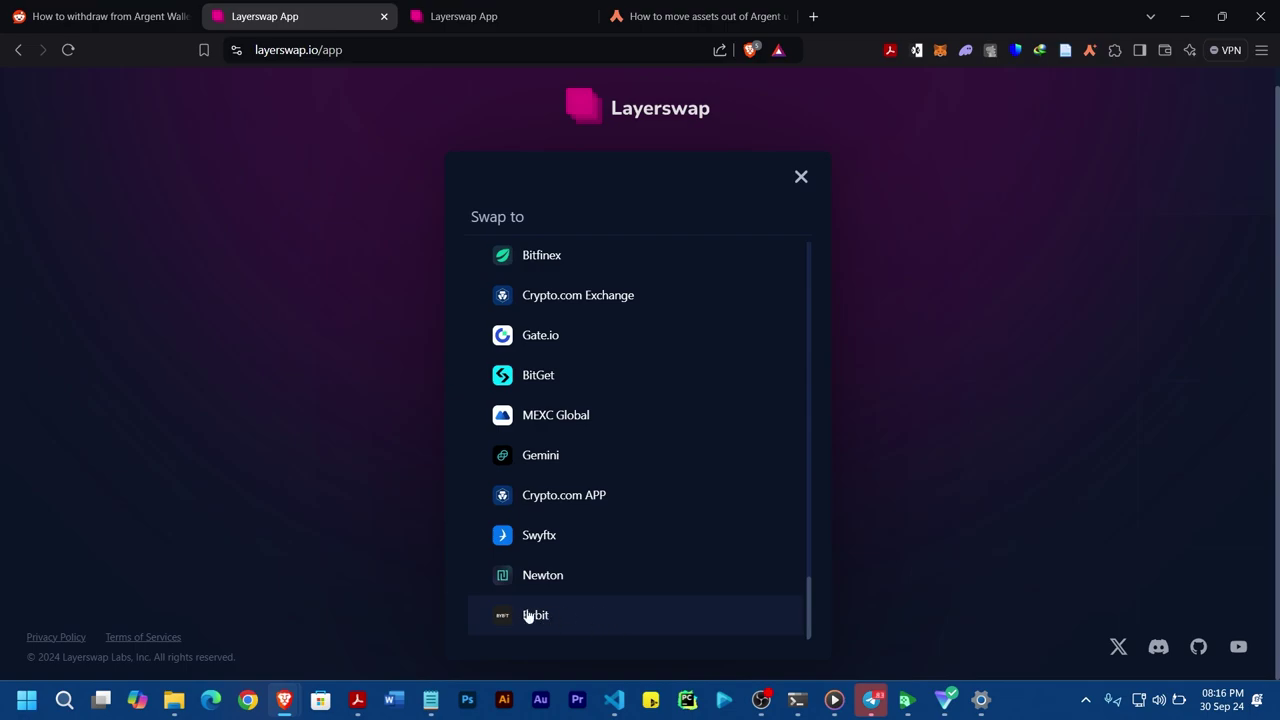
{"action": "left_click", "coordinate": [586, 616]}
{"action": "scroll", "coordinate": [600, 385], "scroll_direction": "down", "scroll_amount": 1}
Step: Review the asset choices offered for the Starknet source and the Bybit destination
{"action": "left_click", "coordinate": [756, 263]}
{"action": "left_click", "coordinate": [756, 263]}
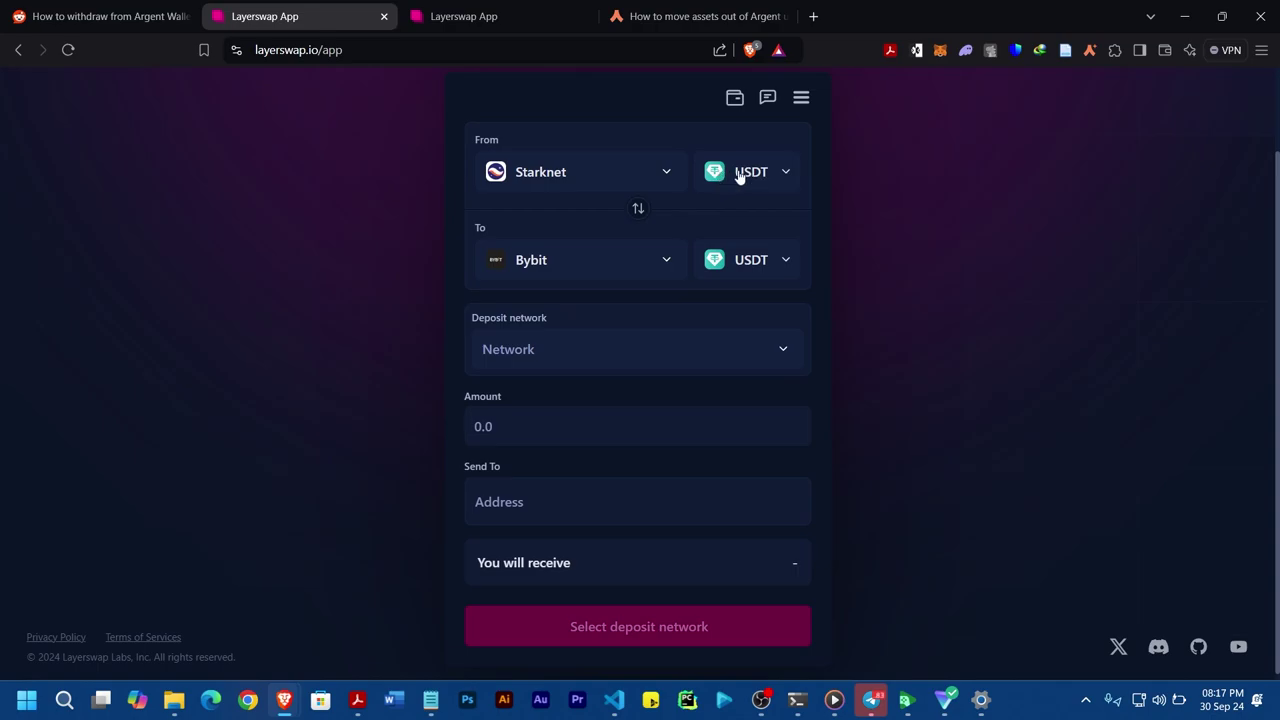
{"action": "left_click", "coordinate": [746, 174]}
{"action": "left_click", "coordinate": [750, 174]}
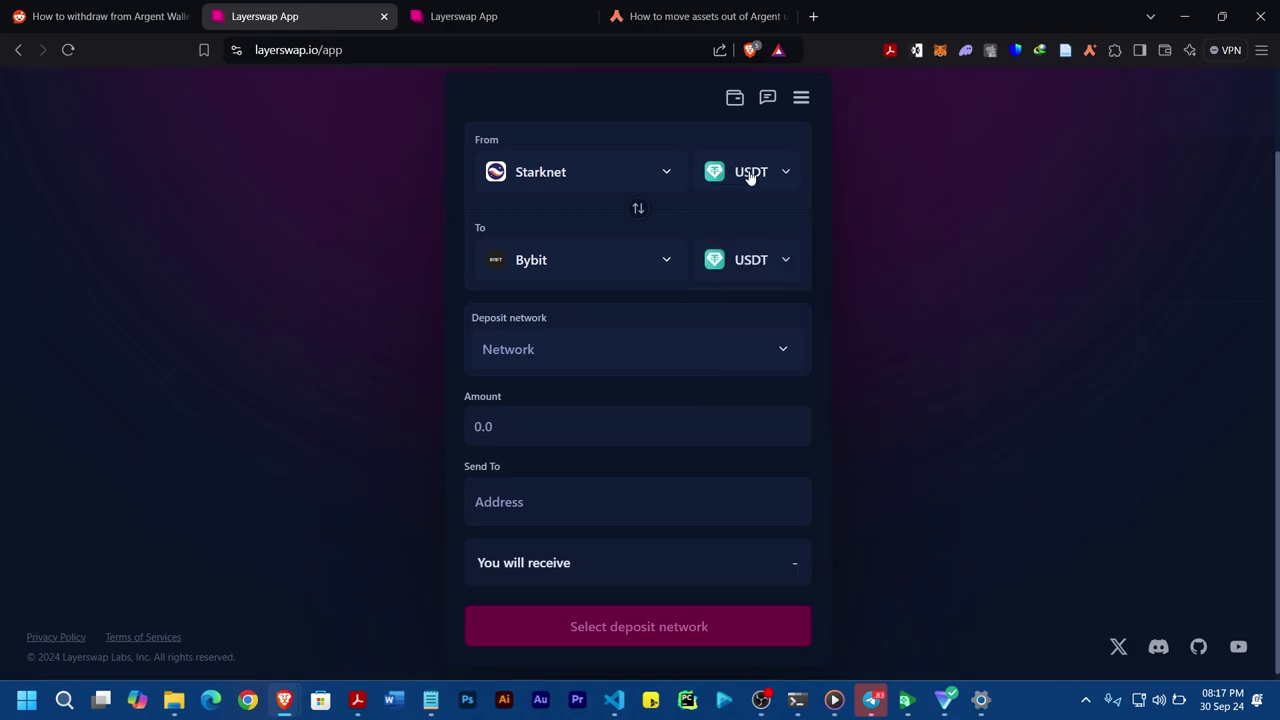
{"action": "left_click", "coordinate": [745, 263]}
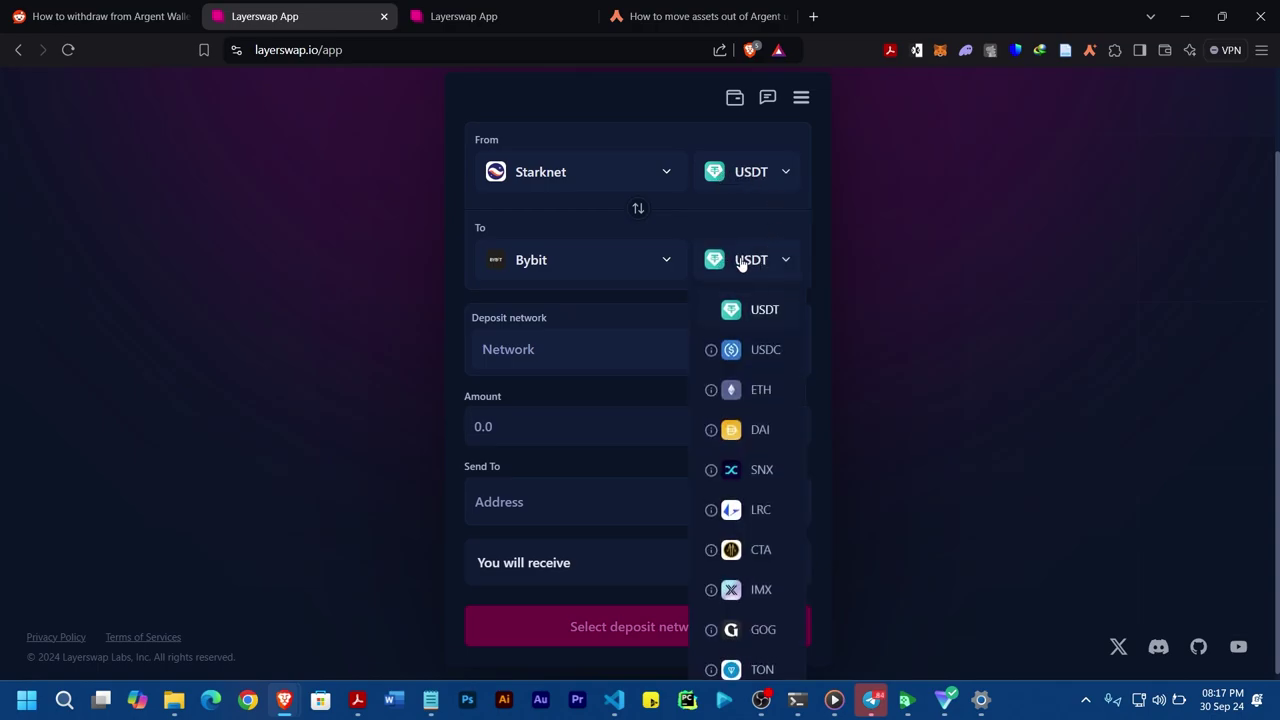
{"action": "left_click", "coordinate": [776, 262]}
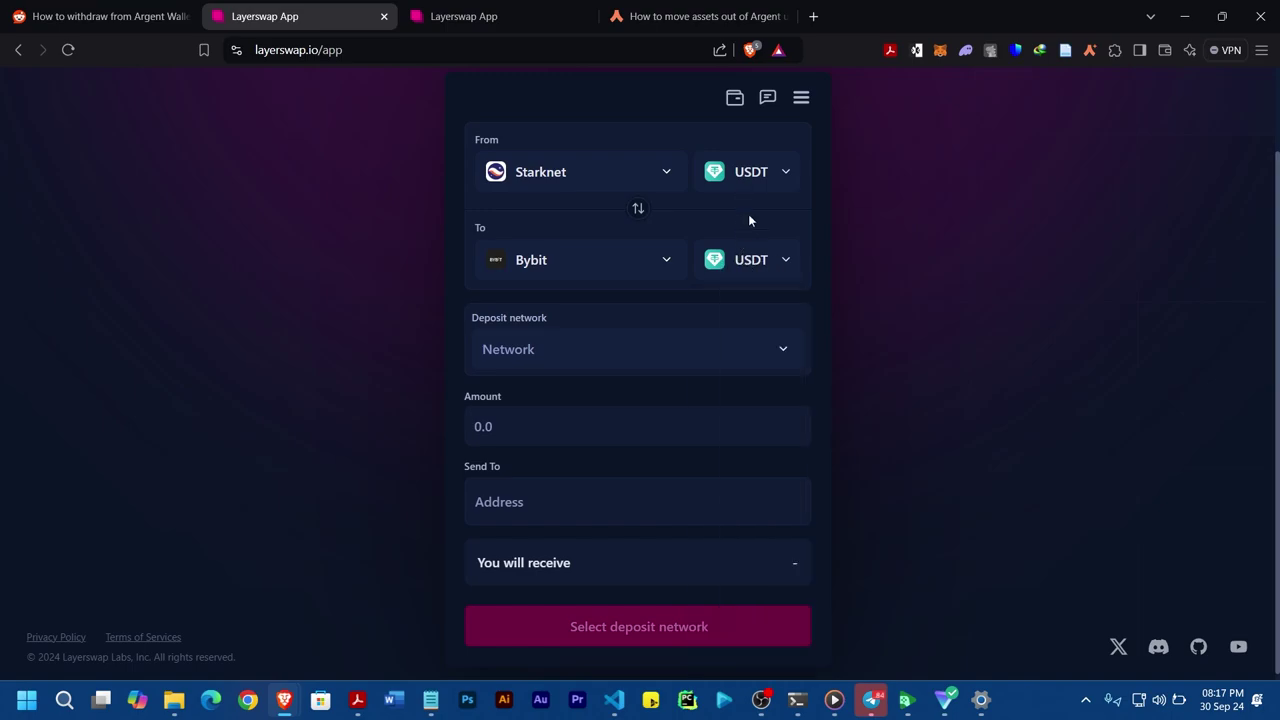
Step: Set the intermediary deposit network for Bybit to Ethereum (USDT)
{"action": "scroll", "coordinate": [631, 320], "scroll_direction": "down", "scroll_amount": 1}
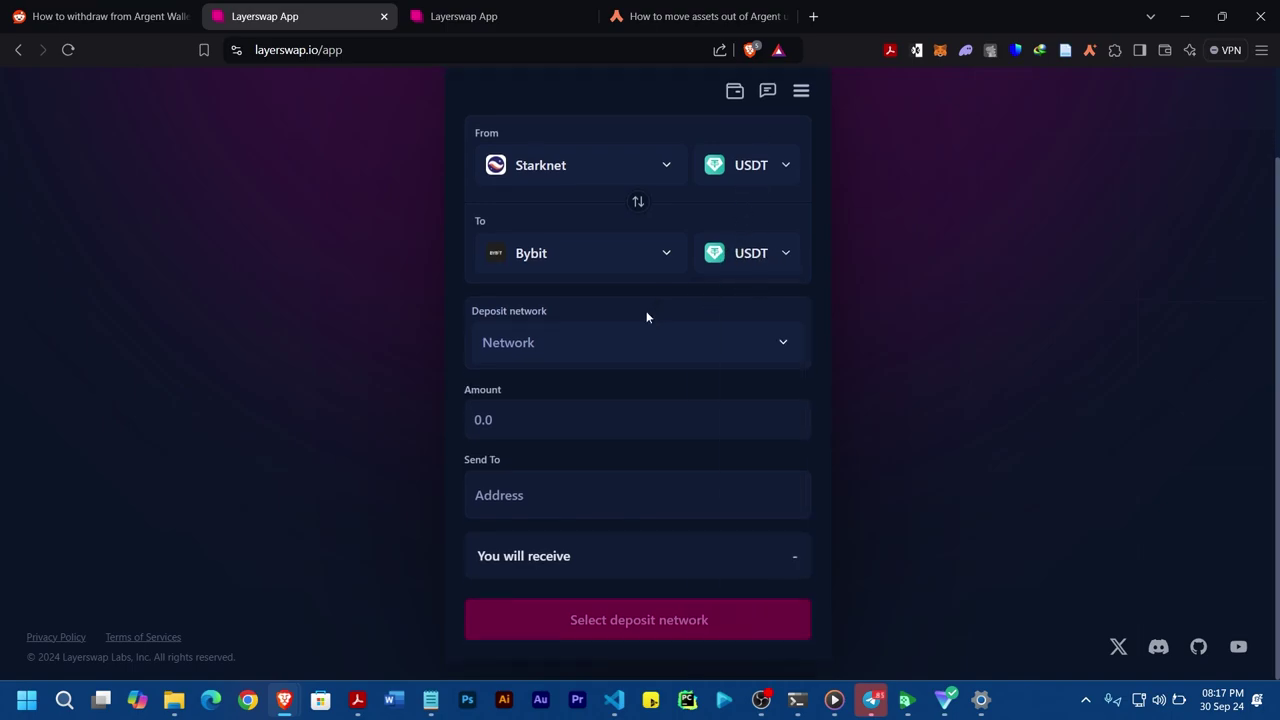
{"action": "left_click", "coordinate": [562, 343]}
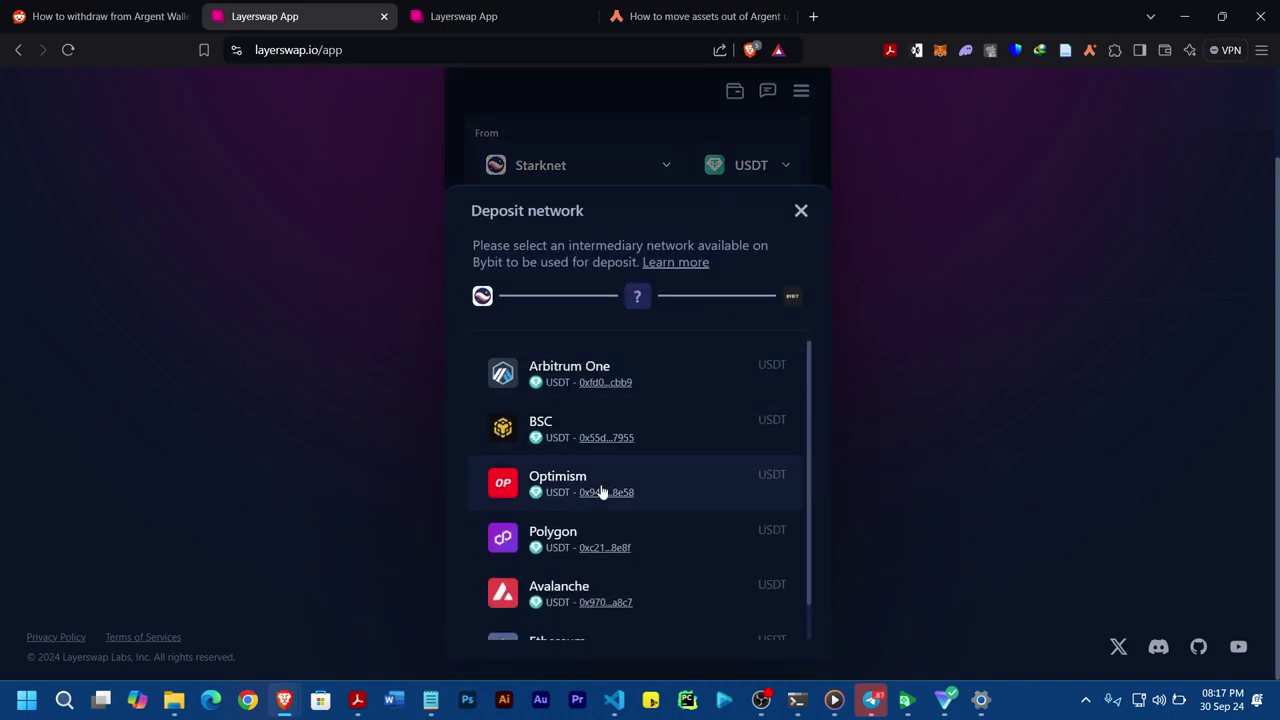
{"action": "scroll", "coordinate": [595, 500], "scroll_direction": "down", "scroll_amount": 1}
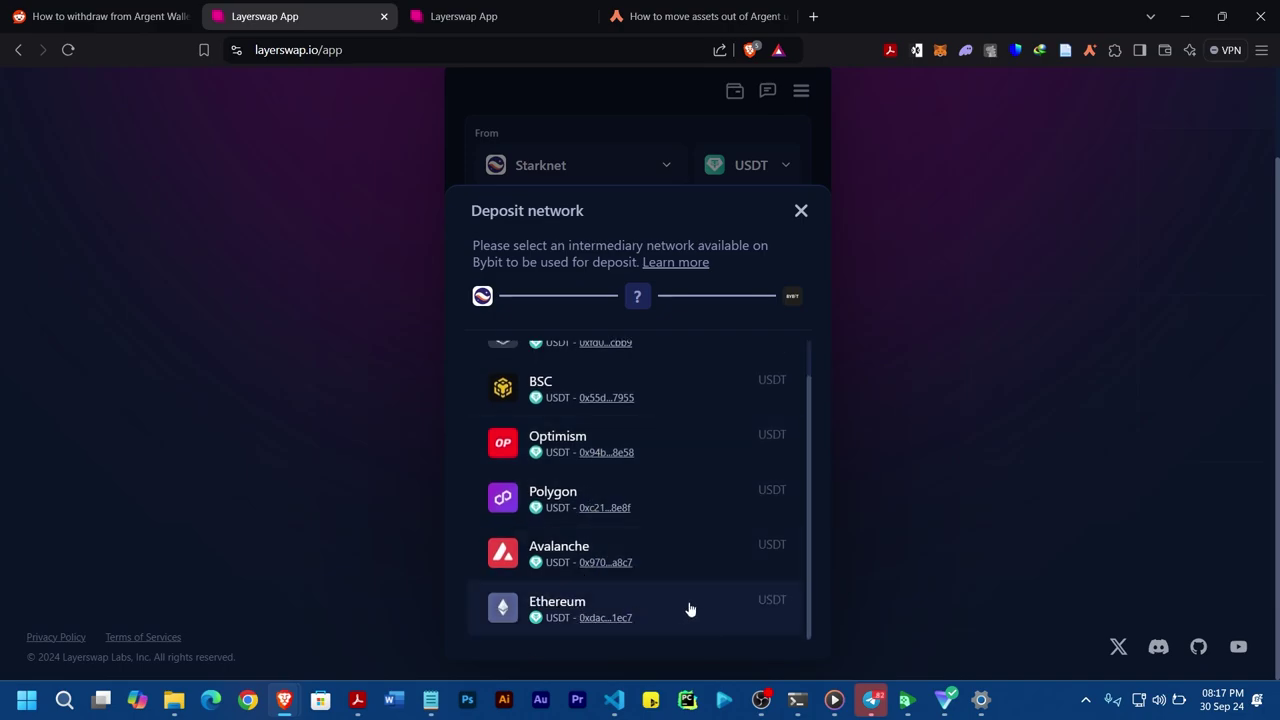
{"action": "scroll", "coordinate": [689, 608], "scroll_direction": "up", "scroll_amount": 1}
{"action": "scroll", "coordinate": [689, 608], "scroll_direction": "down", "scroll_amount": 1}
{"action": "left_click", "coordinate": [668, 605]}
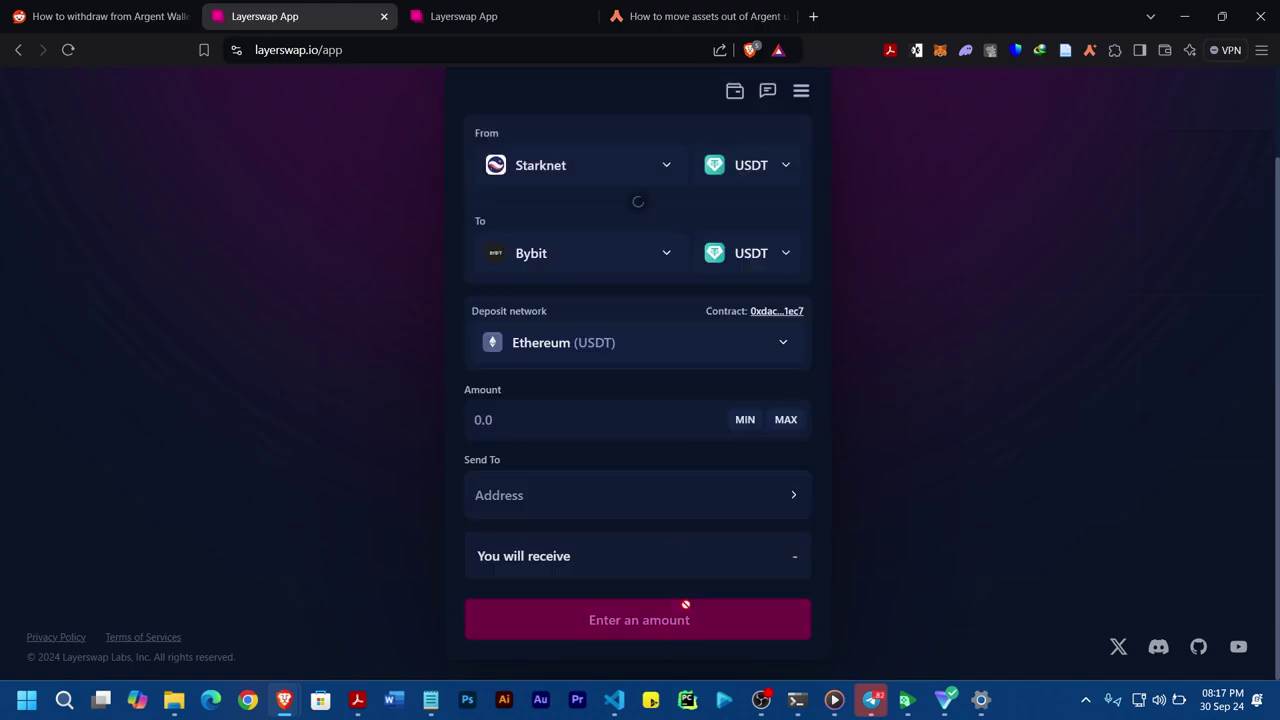
{"action": "left_click", "coordinate": [712, 356]}
{"action": "scroll", "coordinate": [686, 614], "scroll_direction": "down", "scroll_amount": 1}
{"action": "scroll", "coordinate": [651, 569], "scroll_direction": "up", "scroll_amount": 1}
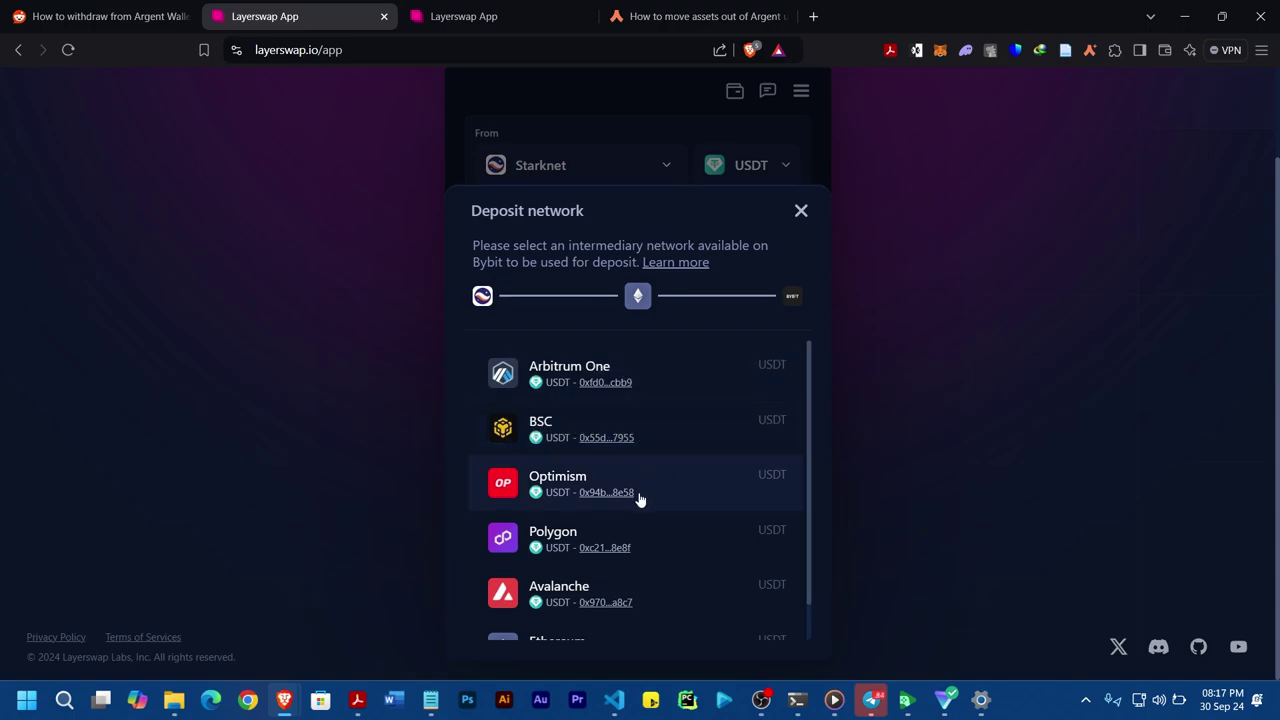
{"action": "scroll", "coordinate": [634, 560], "scroll_direction": "down", "scroll_amount": 1}
{"action": "left_click", "coordinate": [676, 617]}
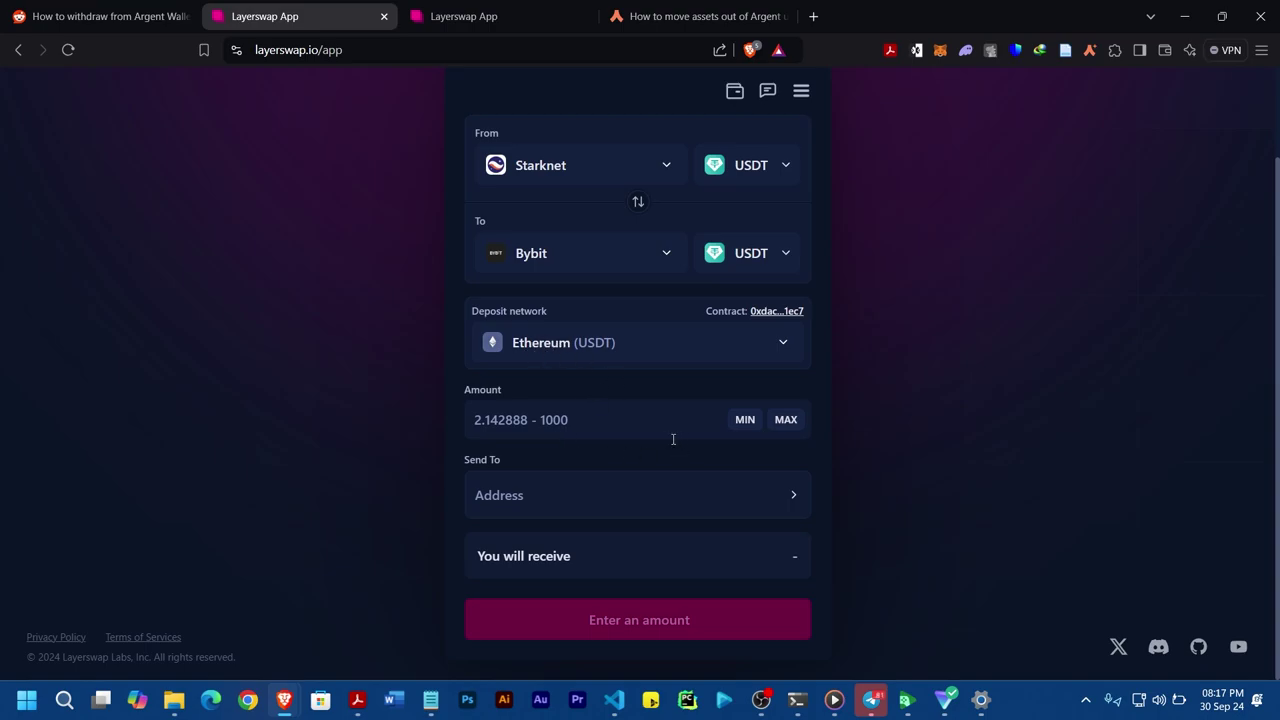
Step: Check the Argent wallet balance and set the swap amount to 119 USDT
{"action": "left_click", "coordinate": [591, 425]}
{"action": "left_click", "coordinate": [1090, 52]}
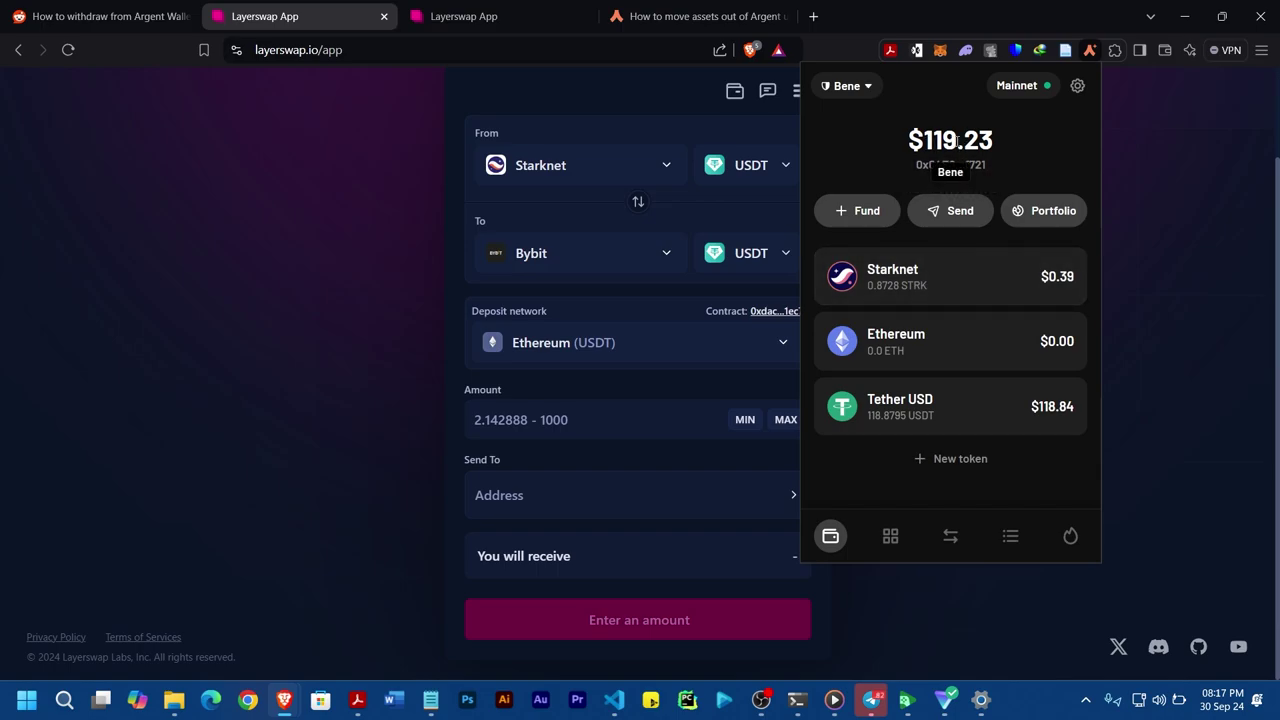
{"action": "left_click", "coordinate": [1090, 52]}
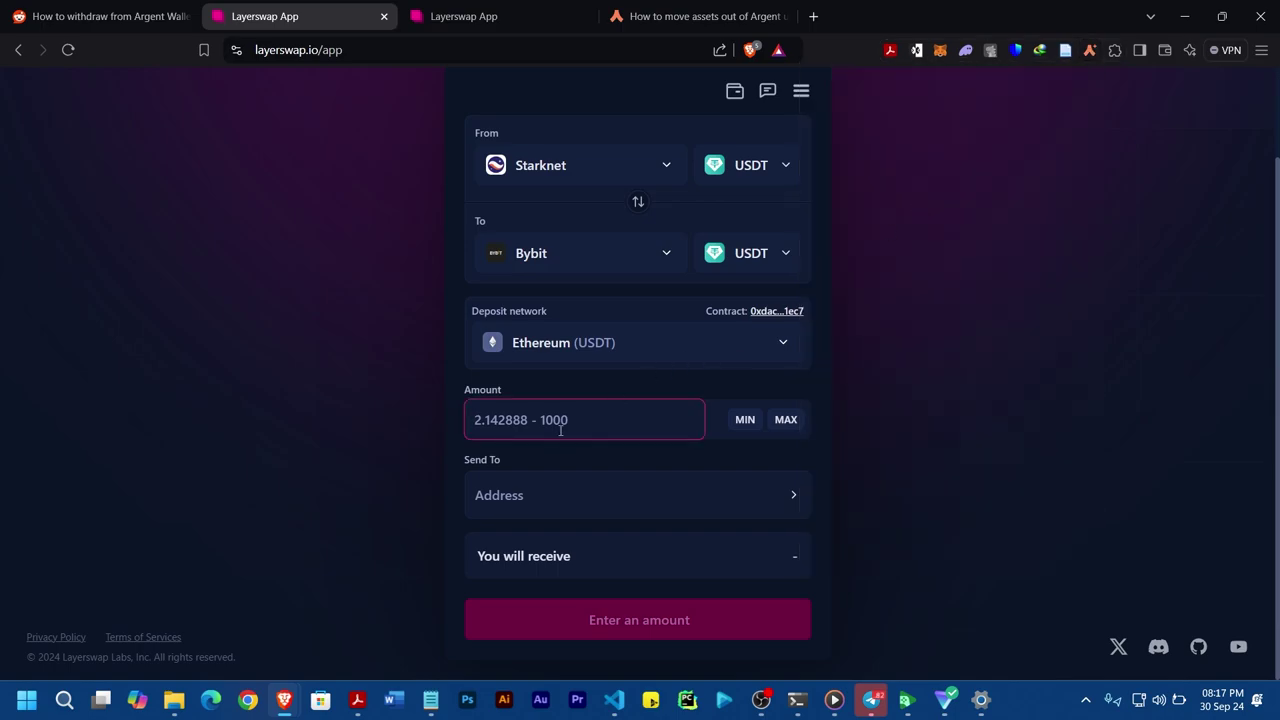
{"action": "type", "text": "119"}
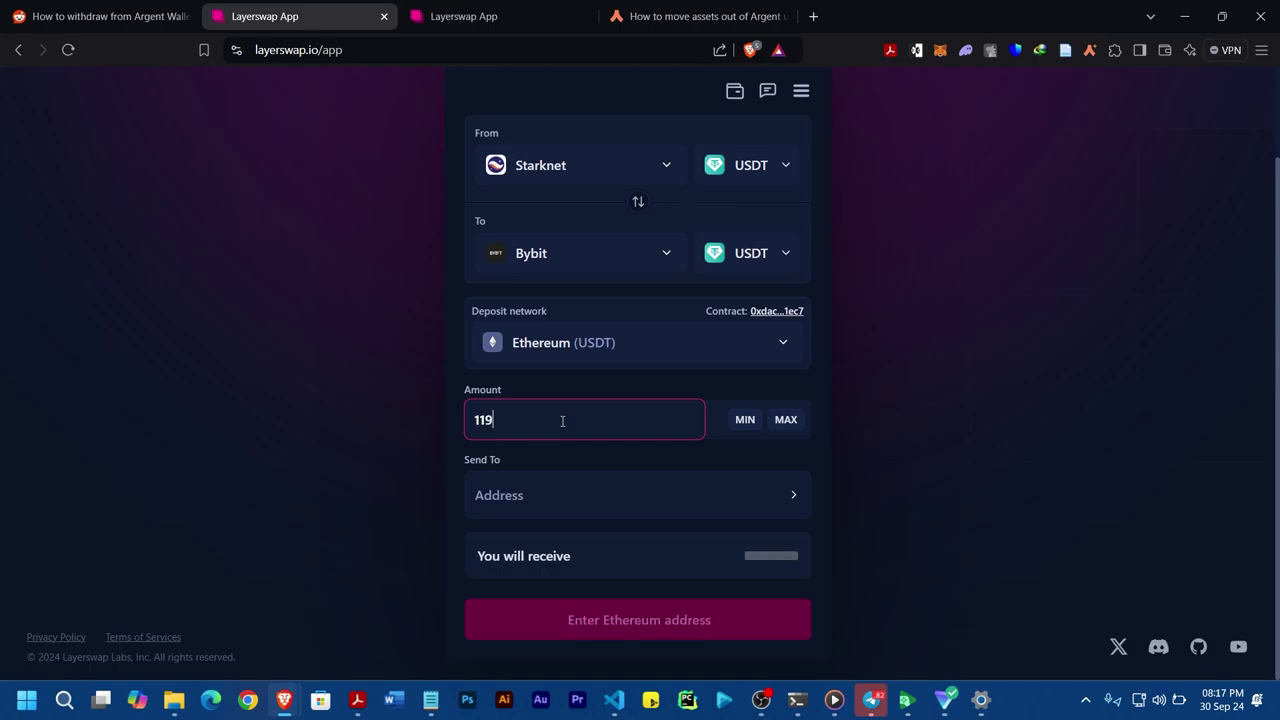
Step: Open the recipient address entry for the swap, and open Bybit's crypto deposit page in a new browser tab
{"action": "left_click", "coordinate": [567, 492]}
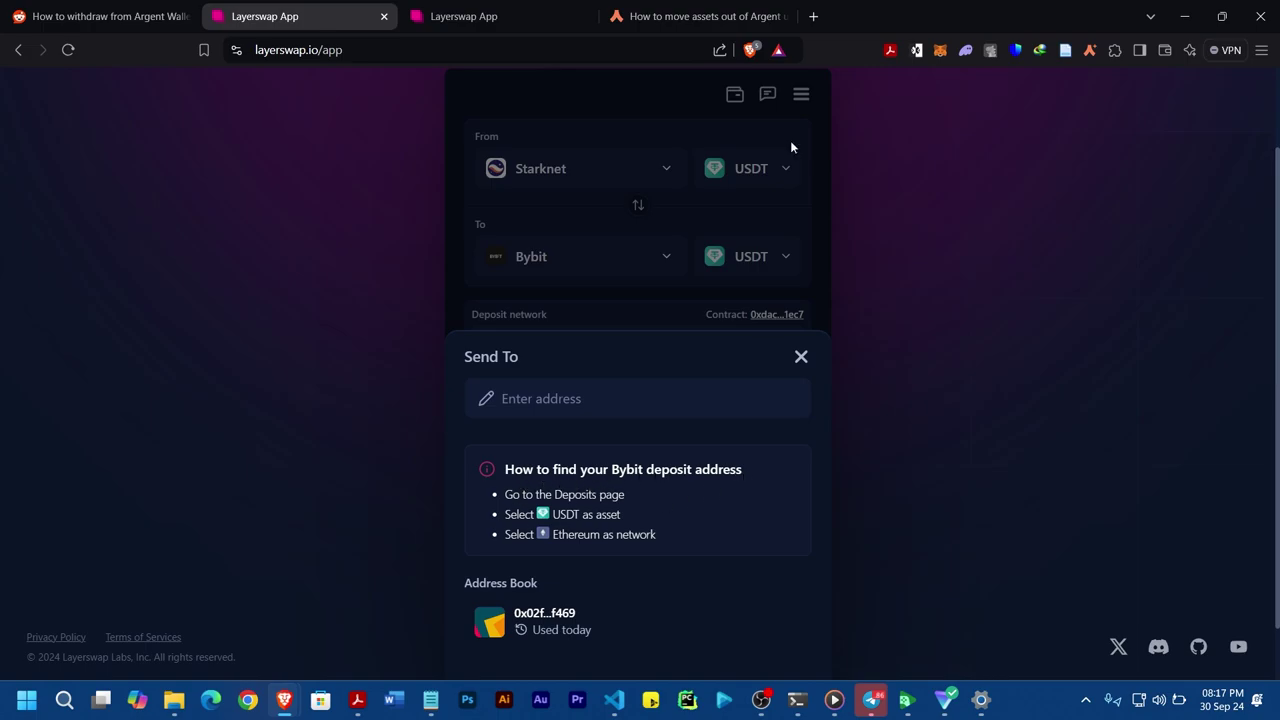
{"action": "left_click", "coordinate": [813, 16]}
{"action": "type", "text": "b"}
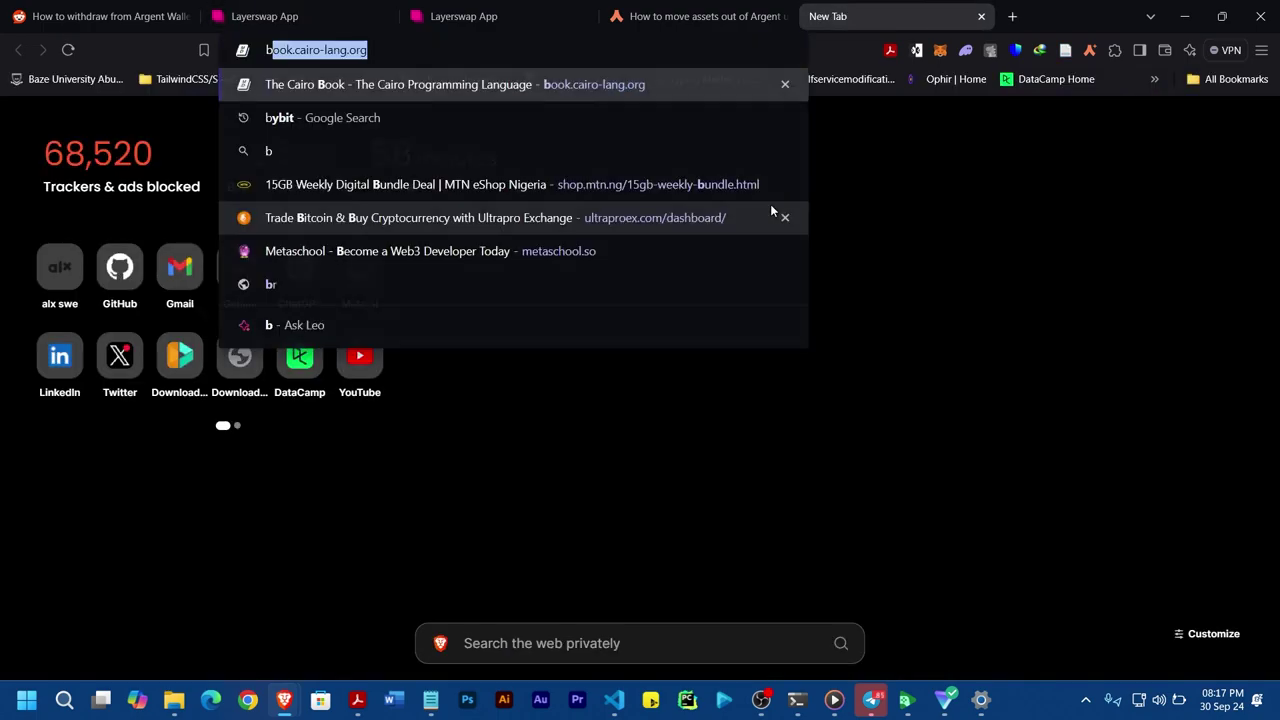
{"action": "type", "text": "ybit"}
{"action": "key", "text": "Return"}
{"action": "mouse_move", "coordinate": [1126, 87]}
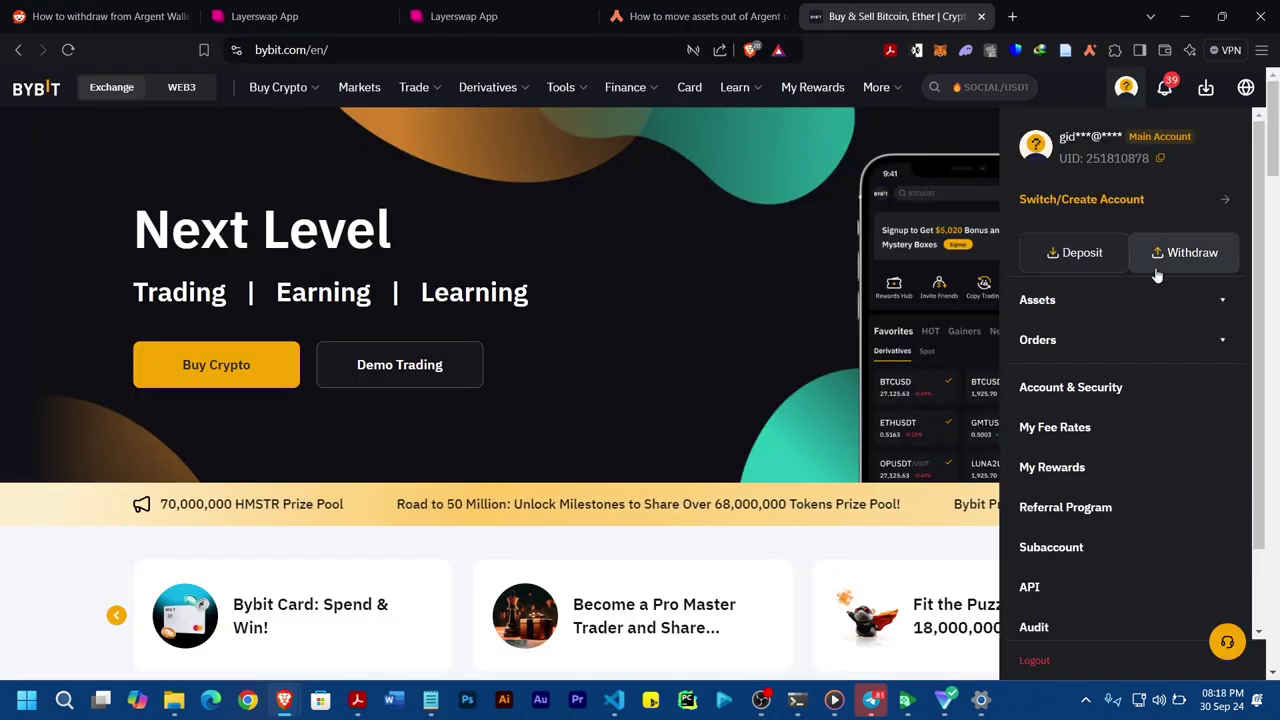
{"action": "left_click", "coordinate": [1062, 258]}
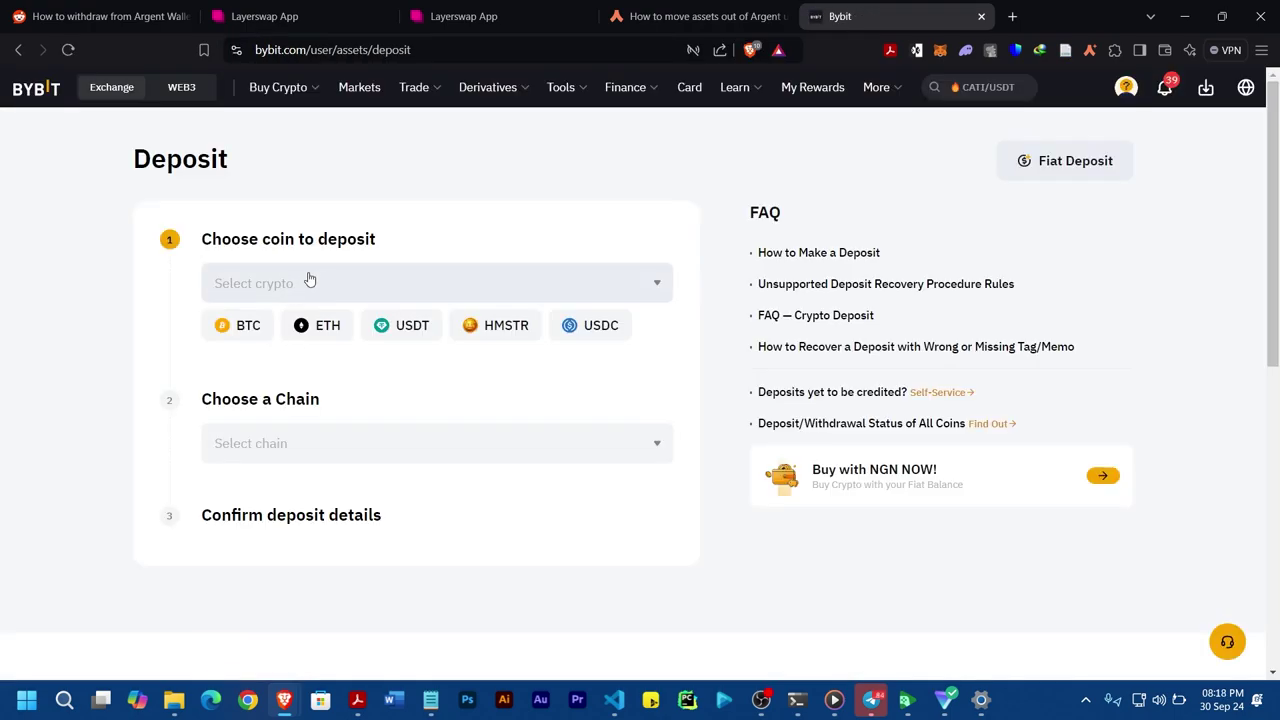
Step: Set the Bybit deposit coin to USDT and the chain to ERC20
{"action": "left_click", "coordinate": [308, 281]}
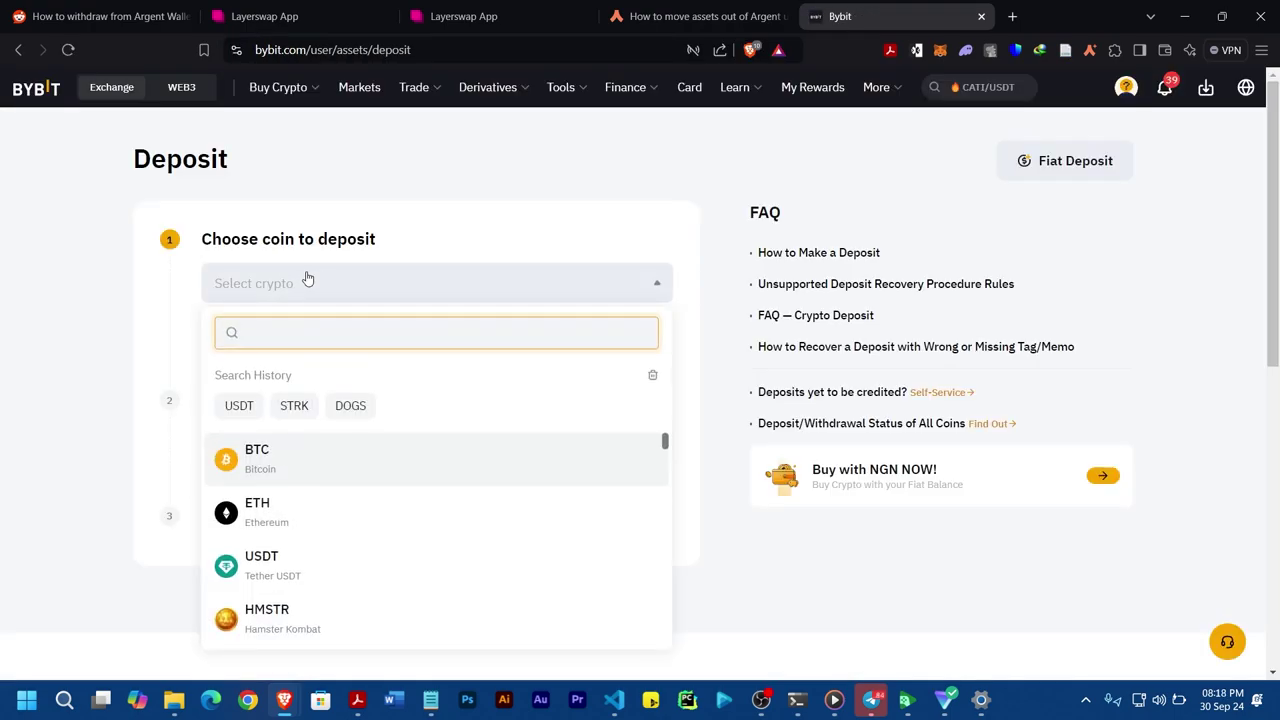
{"action": "left_click", "coordinate": [238, 412]}
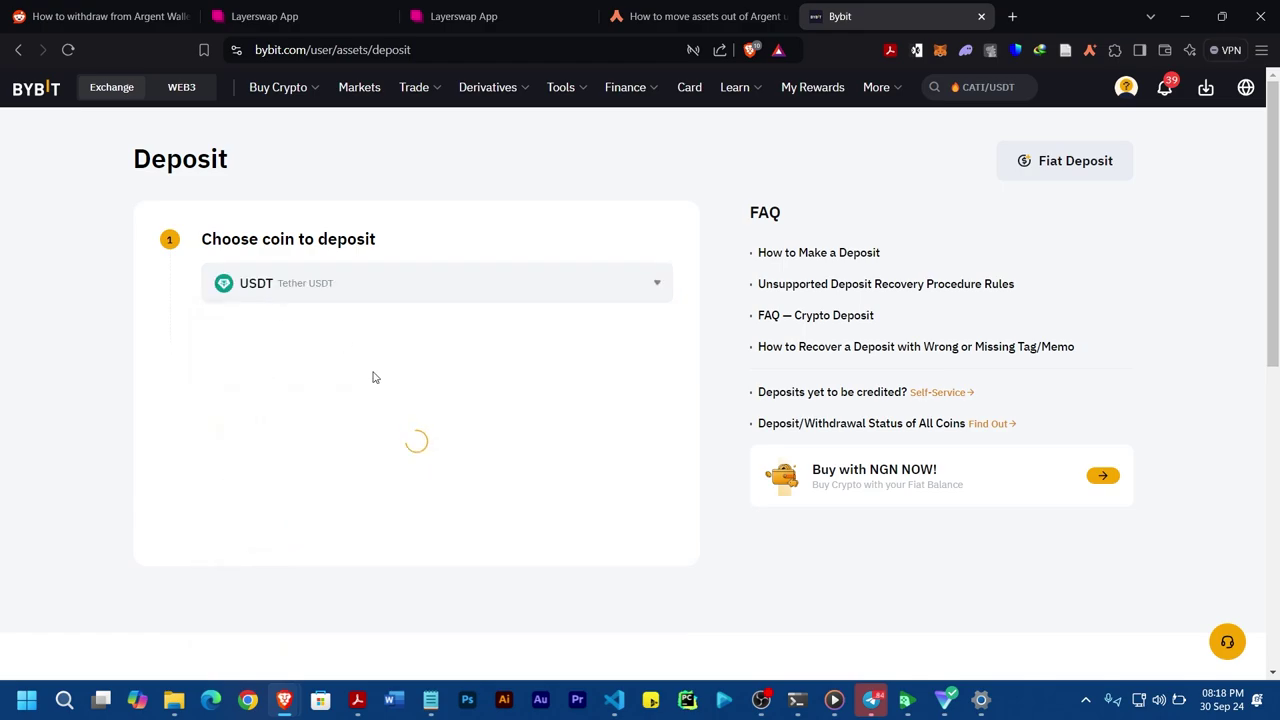
{"action": "left_click", "coordinate": [294, 400]}
{"action": "scroll", "coordinate": [296, 440], "scroll_direction": "down", "scroll_amount": 1}
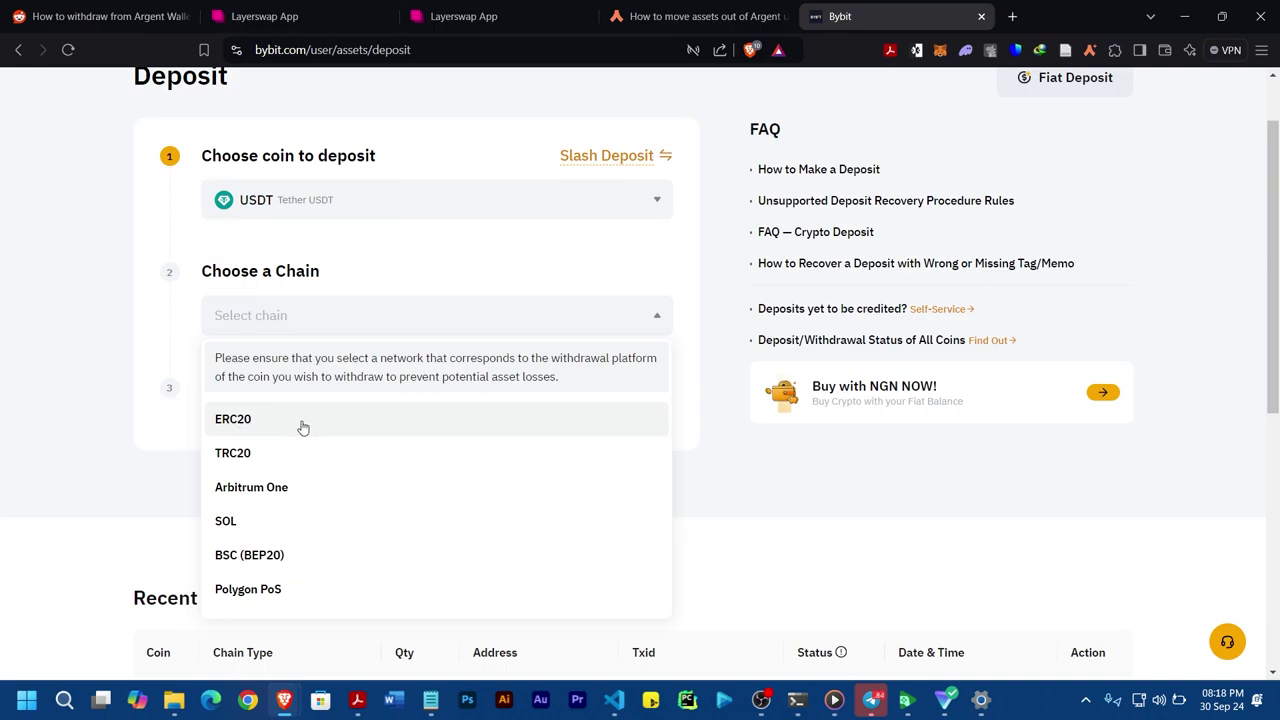
{"action": "scroll", "coordinate": [268, 427], "scroll_direction": "down", "scroll_amount": 1}
{"action": "scroll", "coordinate": [266, 426], "scroll_direction": "up", "scroll_amount": 2}
{"action": "left_click", "coordinate": [281, 505]}
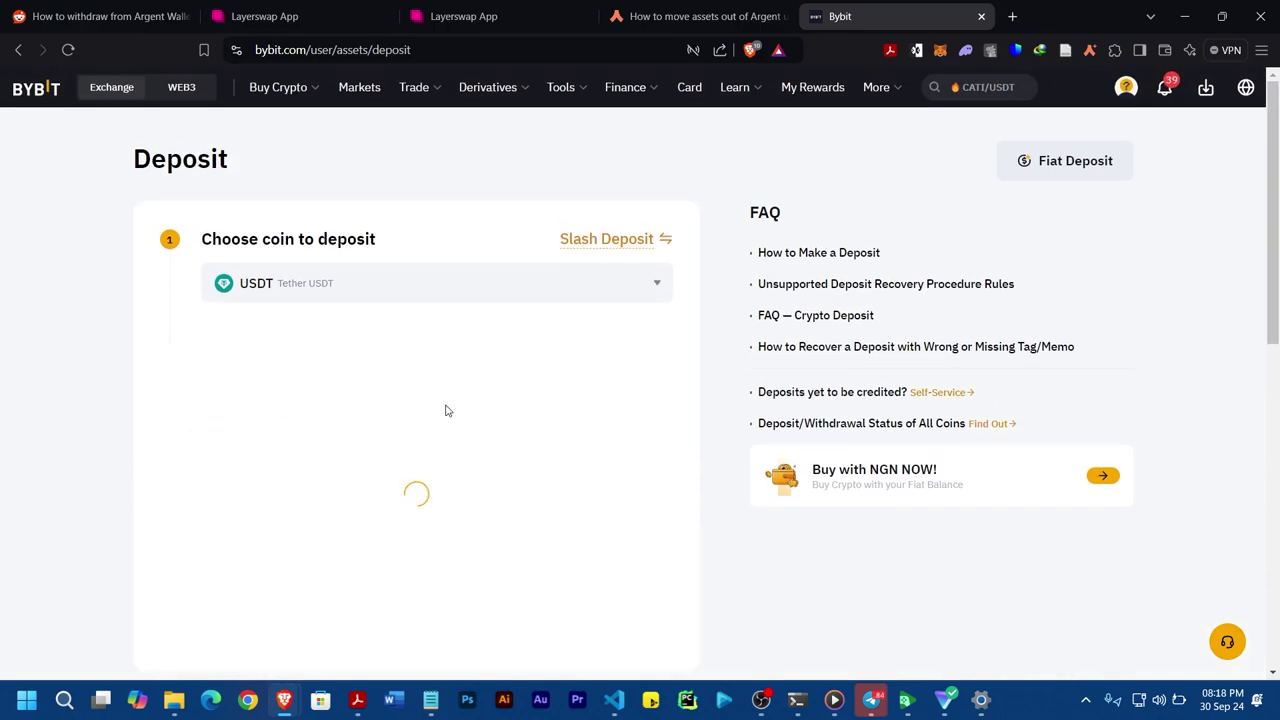
Step: Acknowledge the ERC20 deposit notice and copy the USDT deposit address
{"action": "scroll", "coordinate": [410, 355], "scroll_direction": "down", "scroll_amount": 1}
{"action": "scroll", "coordinate": [410, 350], "scroll_direction": "down", "scroll_amount": 2}
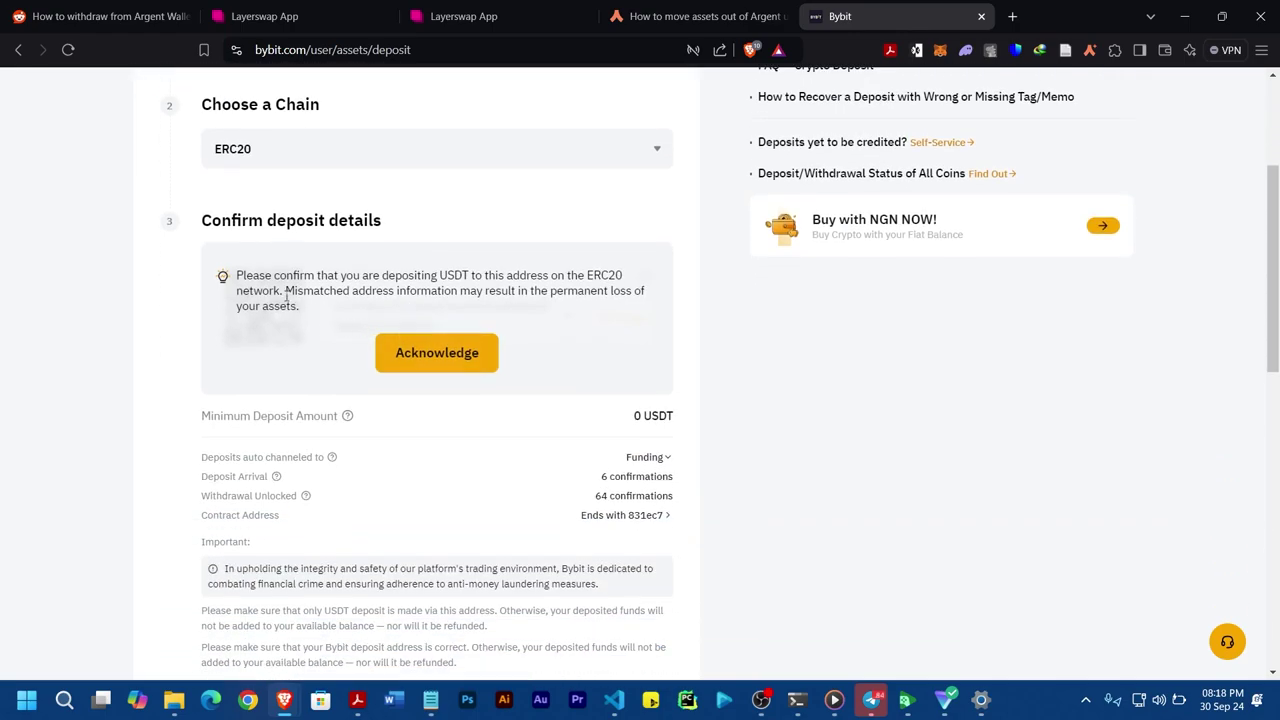
{"action": "scroll", "coordinate": [262, 305], "scroll_direction": "down", "scroll_amount": 1}
{"action": "left_click", "coordinate": [419, 281]}
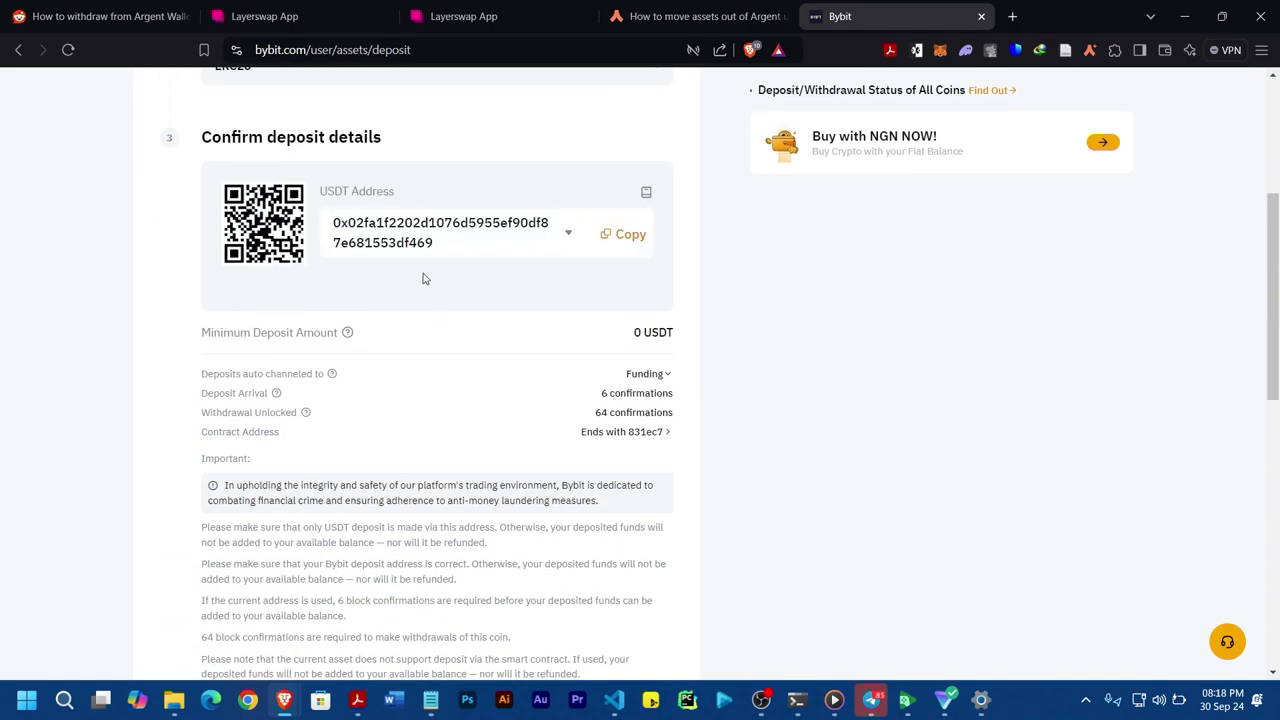
{"action": "left_click", "coordinate": [621, 238]}
{"action": "left_click", "coordinate": [621, 238]}
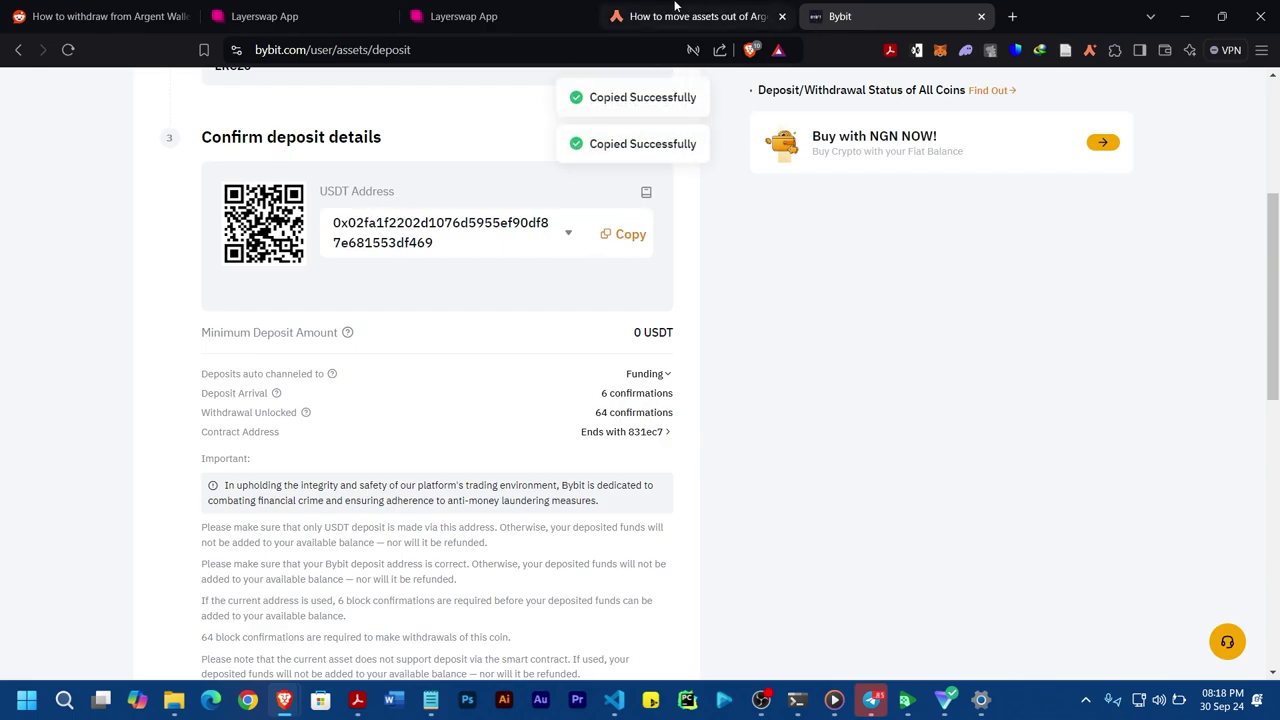
Step: Return to Layerswap, paste the copied Bybit deposit address as the recipient and select it
{"action": "left_click", "coordinate": [265, 16]}
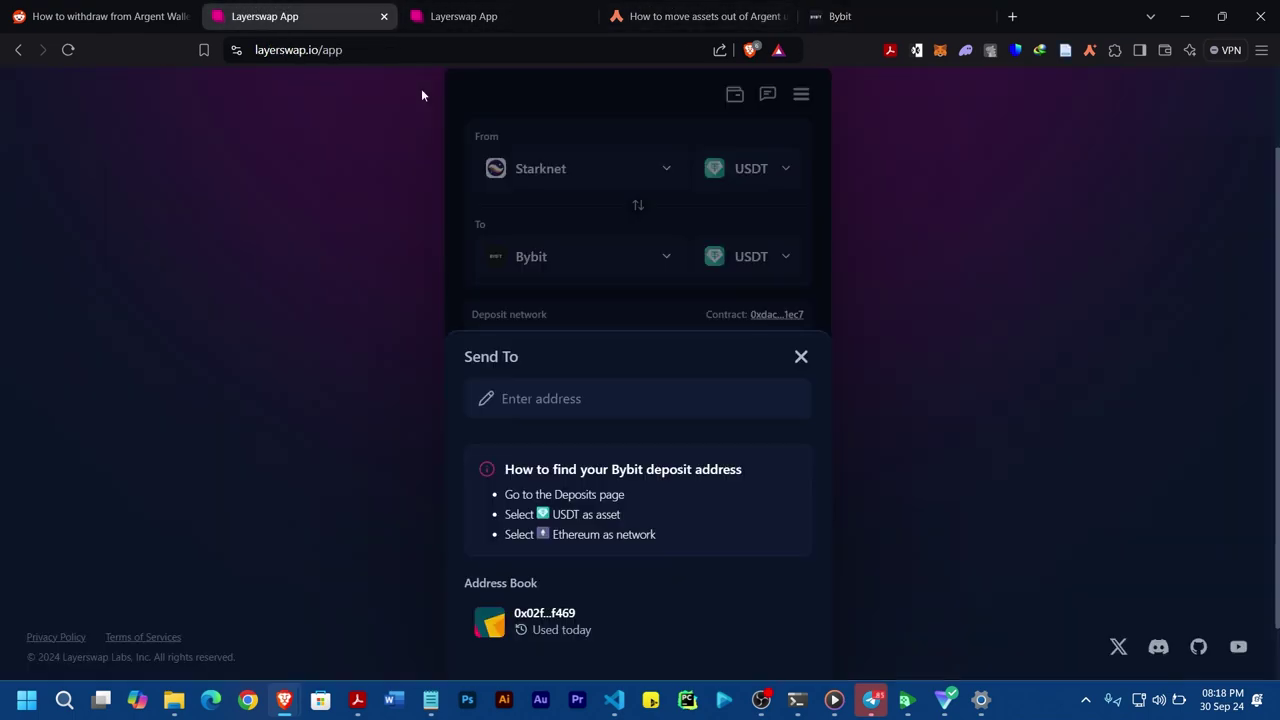
{"action": "left_click", "coordinate": [546, 398]}
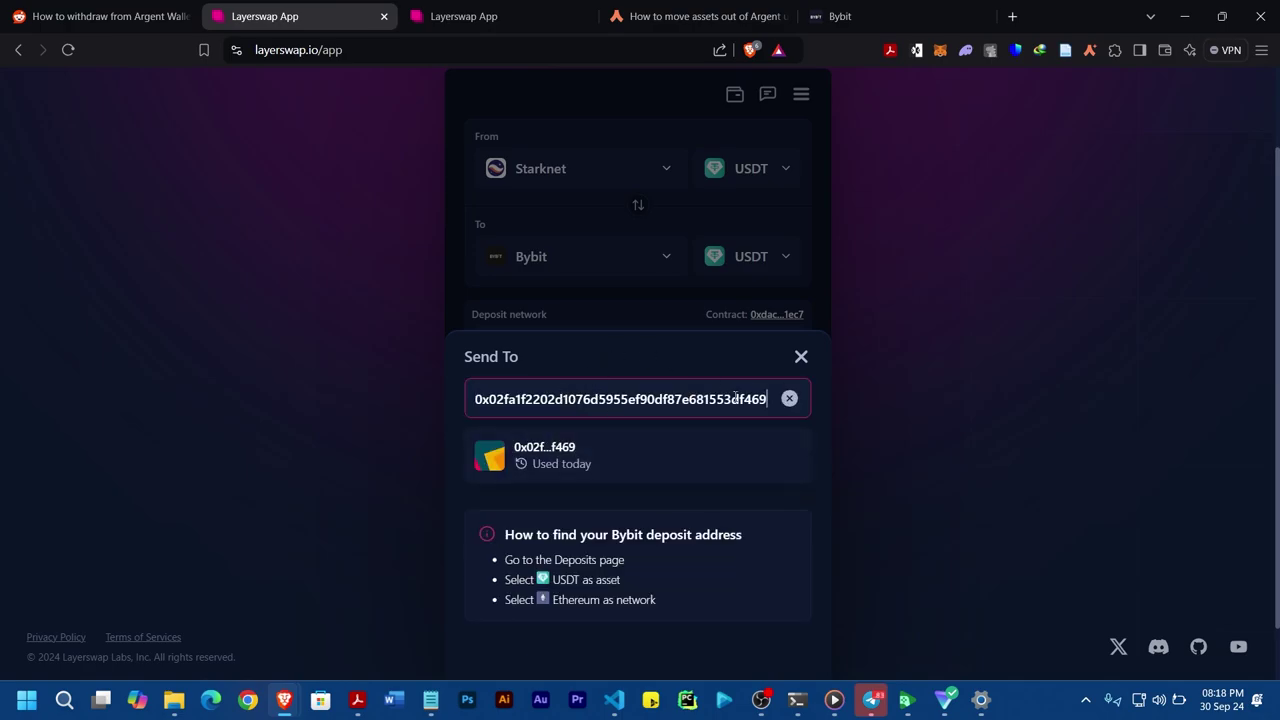
{"action": "scroll", "coordinate": [698, 455], "scroll_direction": "down", "scroll_amount": 1}
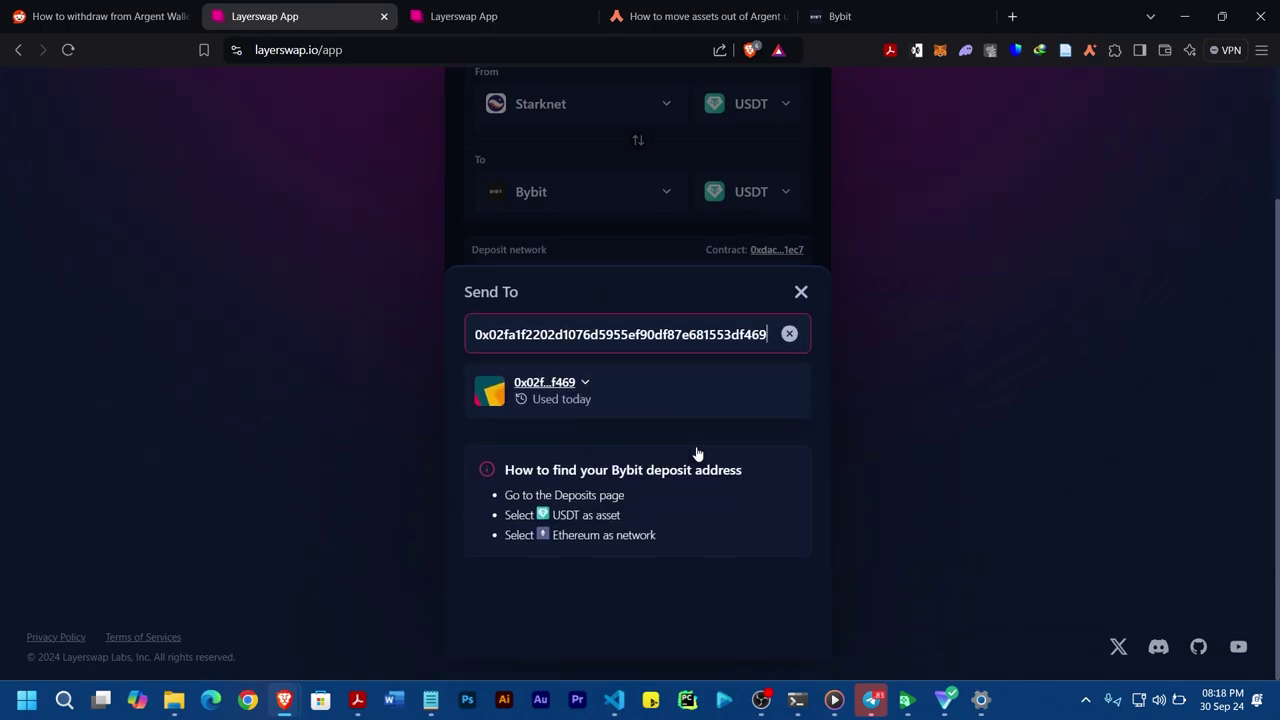
{"action": "left_click", "coordinate": [597, 406]}
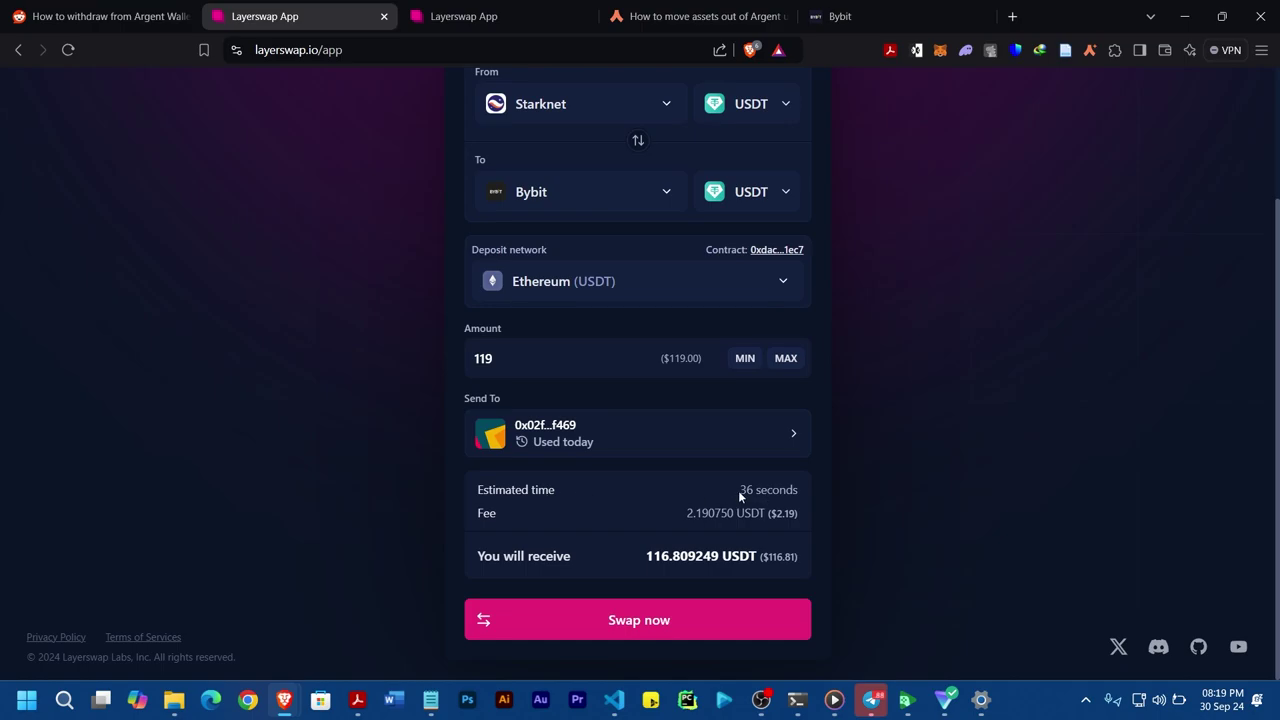
Step: Review the swap's estimated time, fee, amount to receive, networks and recipient before submitting
{"action": "left_click_drag", "start_coordinate": [738, 490], "coordinate": [801, 490]}
{"action": "left_click", "coordinate": [811, 525]}
{"action": "left_click_drag", "start_coordinate": [682, 513], "coordinate": [798, 510]}
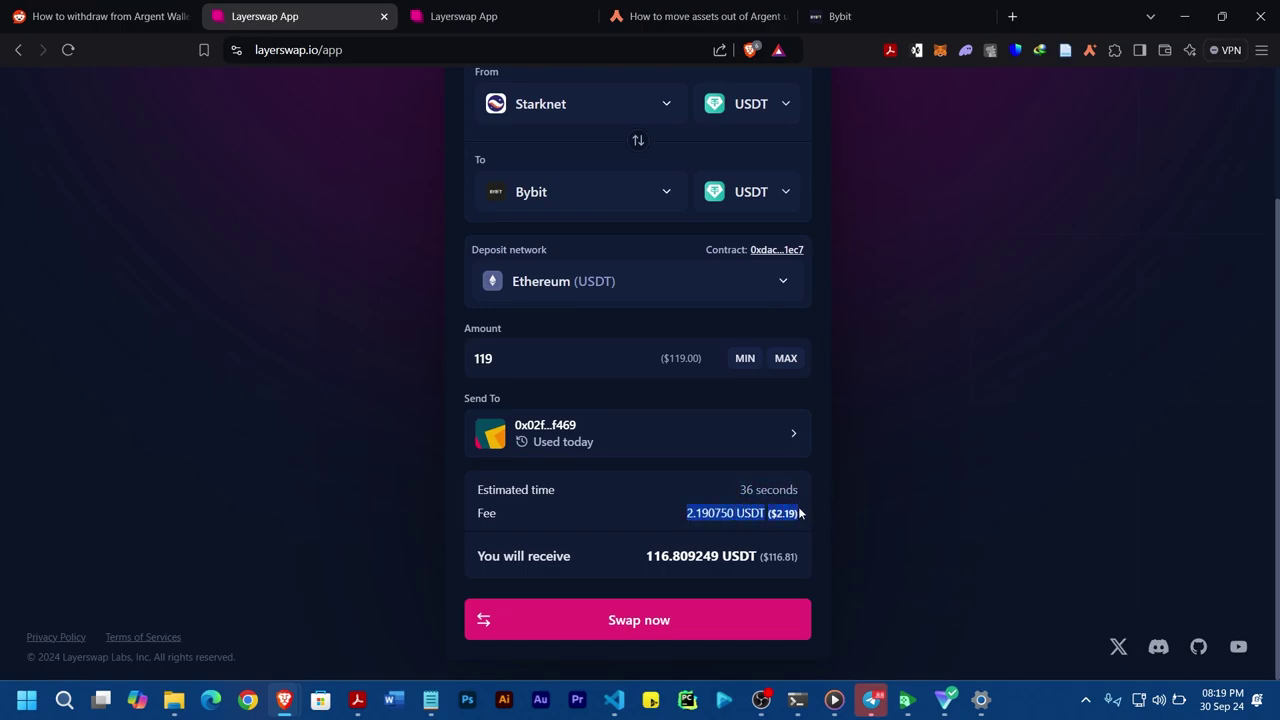
{"action": "left_click", "coordinate": [820, 525]}
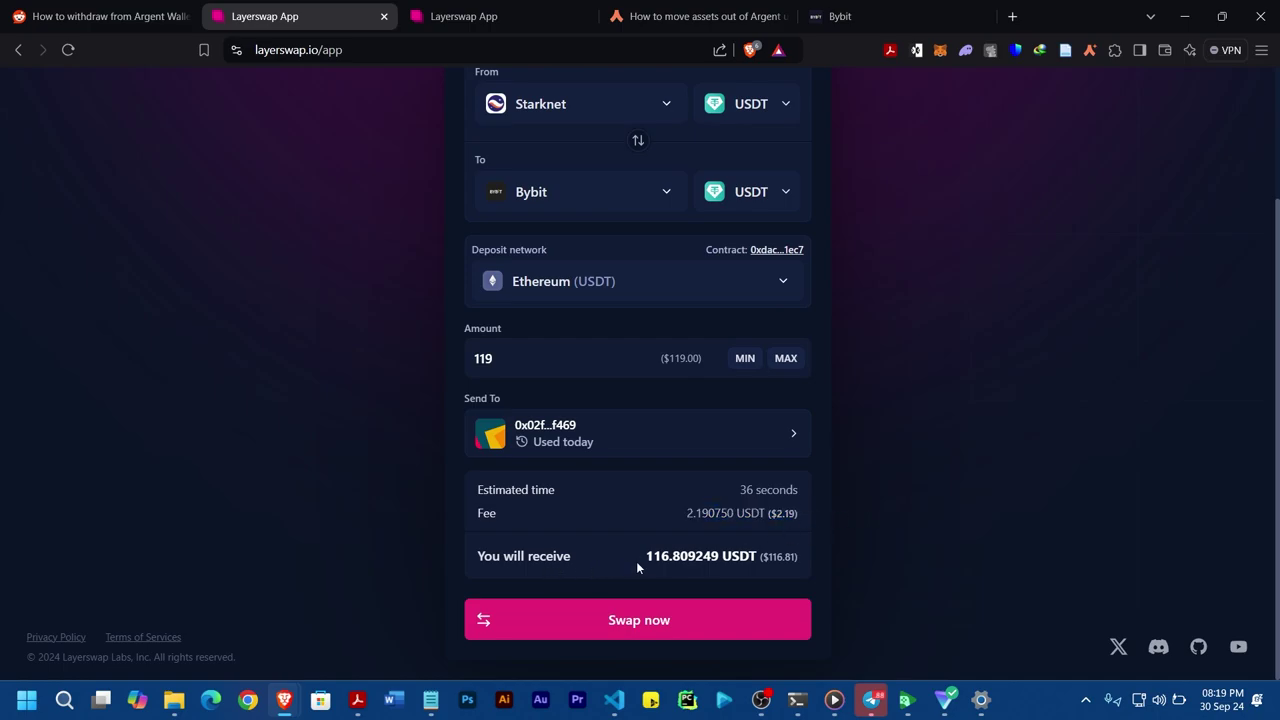
{"action": "left_click_drag", "start_coordinate": [647, 556], "coordinate": [806, 557]}
{"action": "left_click", "coordinate": [800, 548]}
{"action": "scroll", "coordinate": [700, 460], "scroll_direction": "up", "scroll_amount": 3}
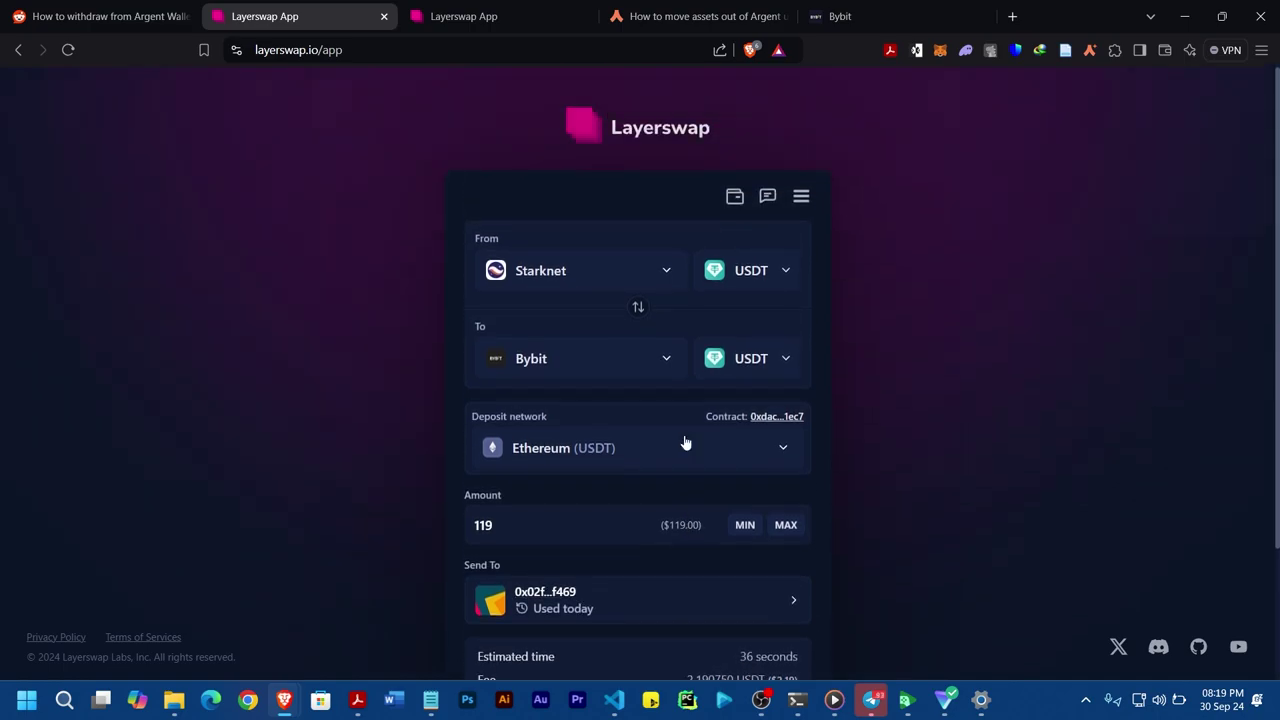
{"action": "scroll", "coordinate": [668, 495], "scroll_direction": "down", "scroll_amount": 3}
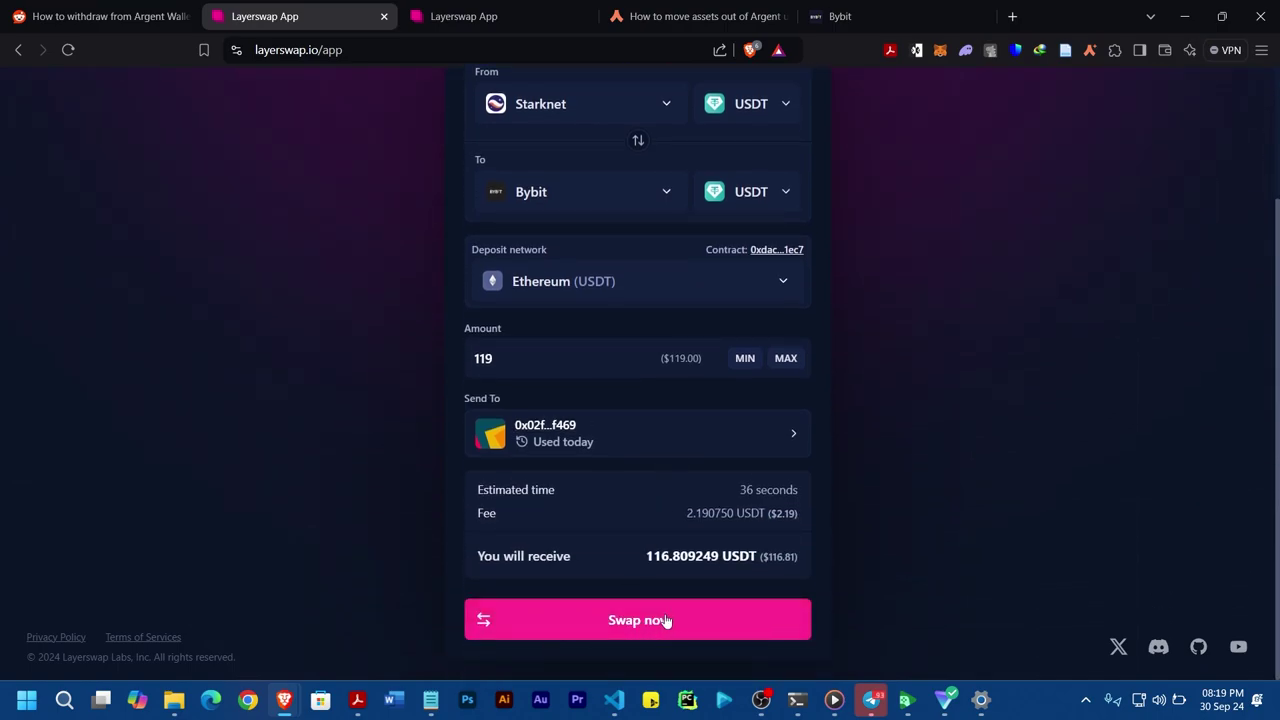
{"action": "scroll", "coordinate": [565, 326], "scroll_direction": "up", "scroll_amount": 3}
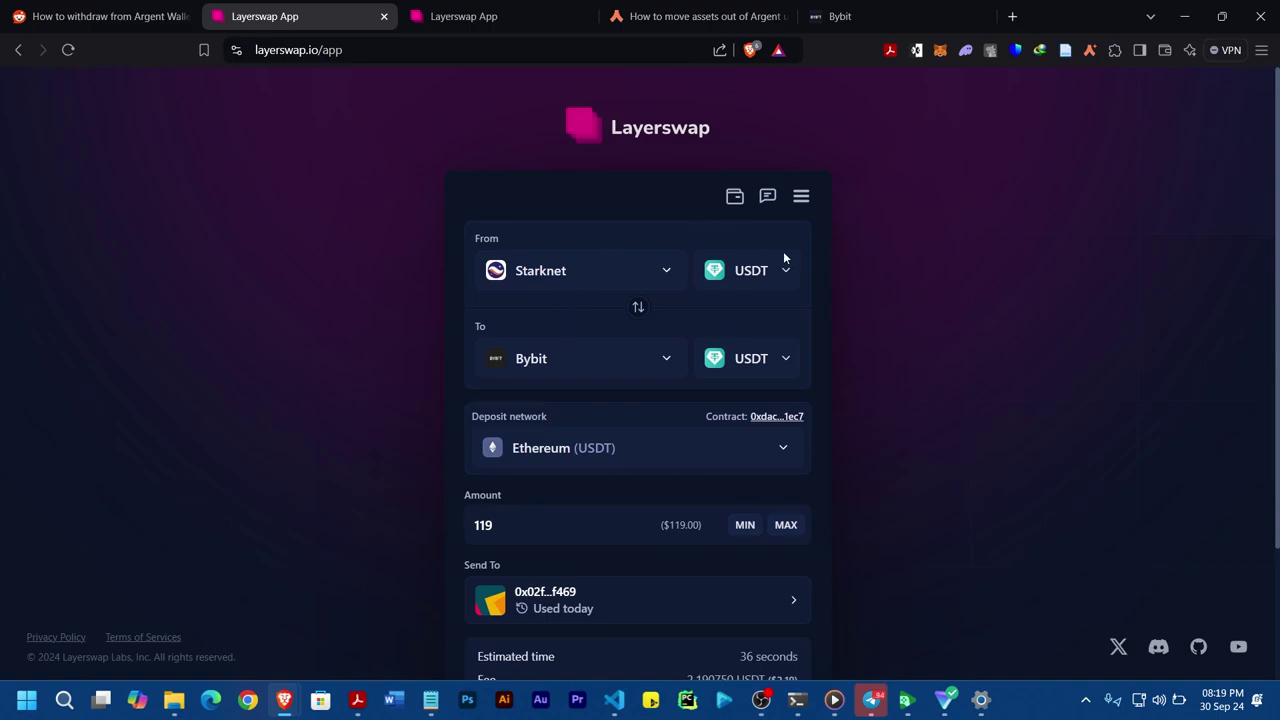
{"action": "scroll", "coordinate": [681, 472], "scroll_direction": "down", "scroll_amount": 2}
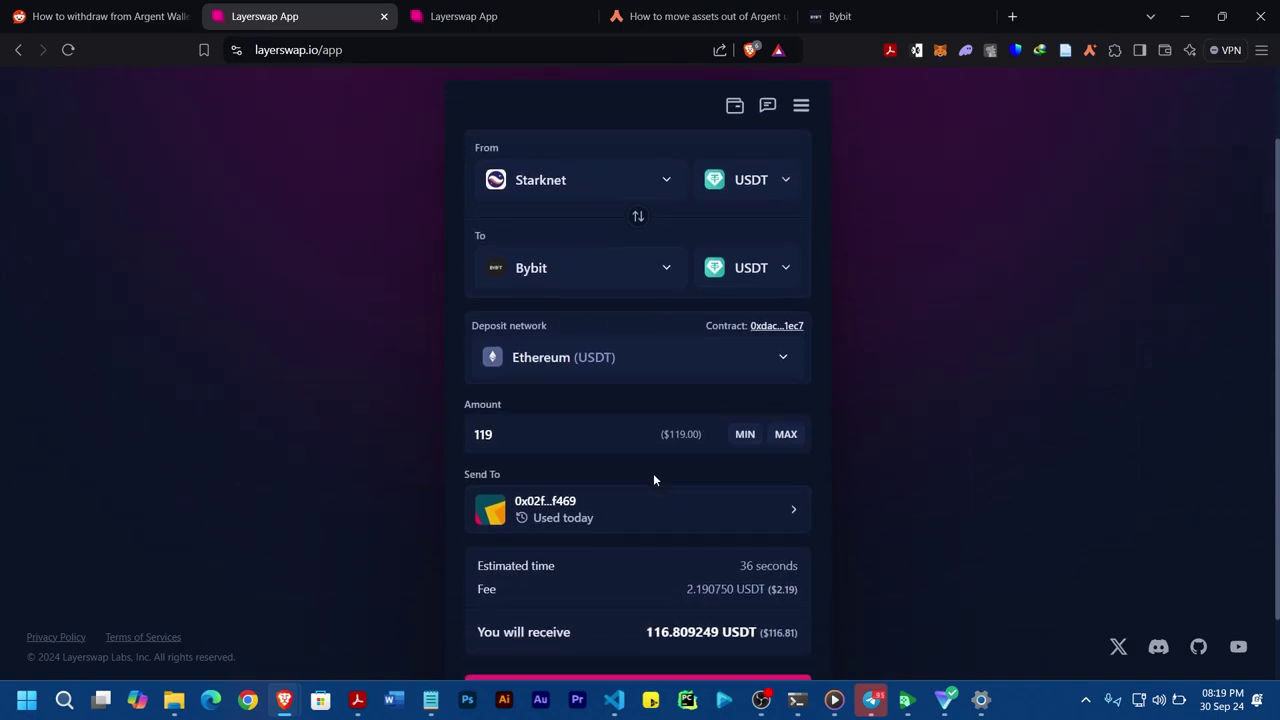
{"action": "scroll", "coordinate": [653, 480], "scroll_direction": "down", "scroll_amount": 1}
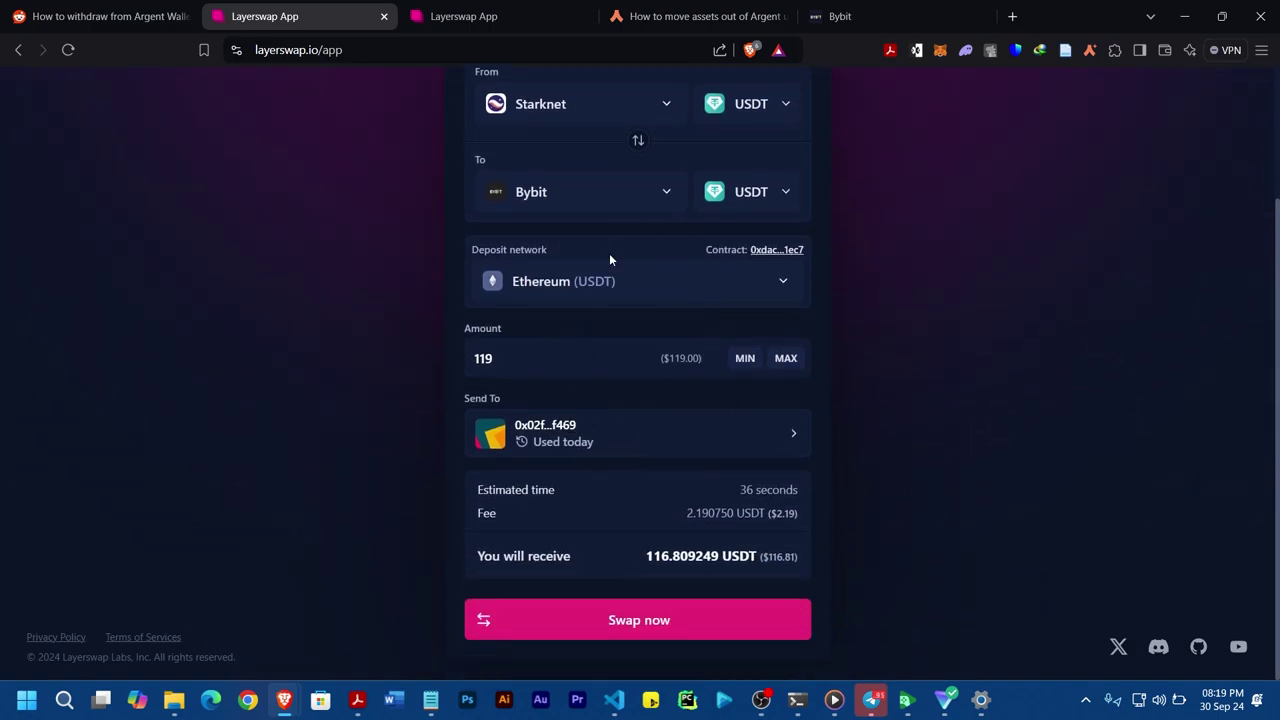
Step: Start the swap and connect the Argent X wallet as the sending wallet
{"action": "left_click", "coordinate": [628, 621]}
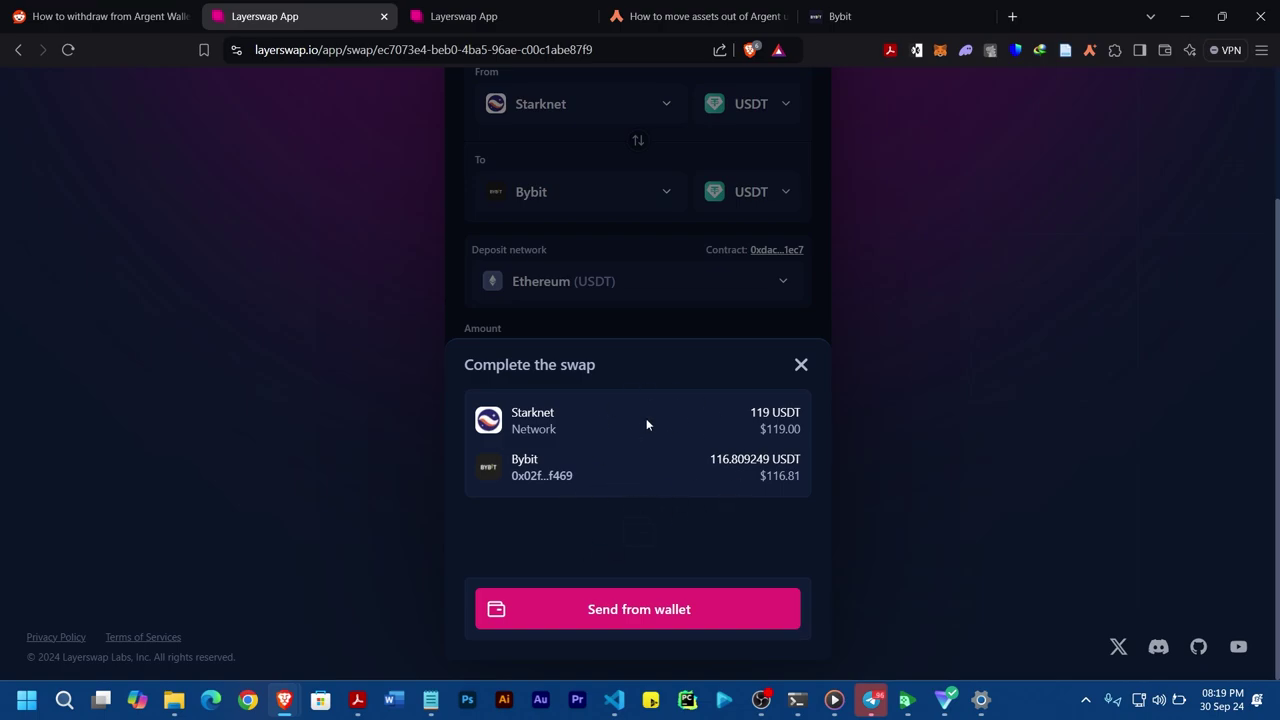
{"action": "left_click", "coordinate": [620, 610]}
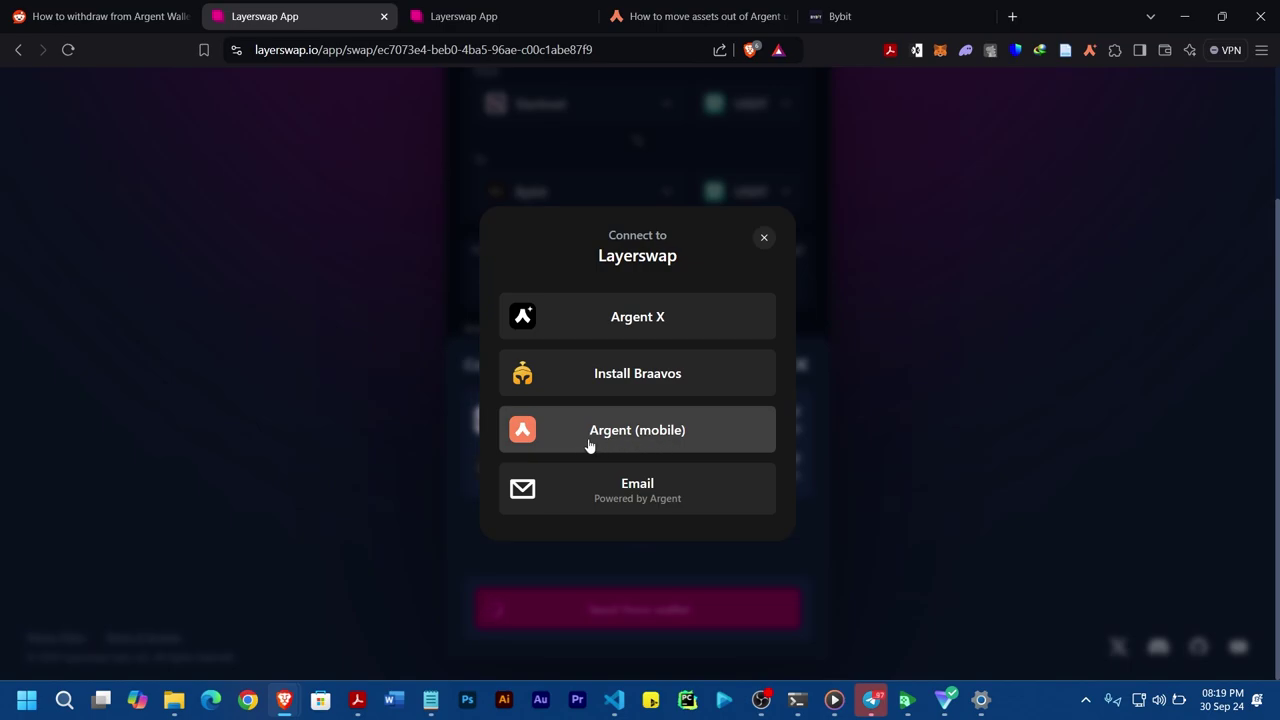
{"action": "left_click", "coordinate": [630, 320]}
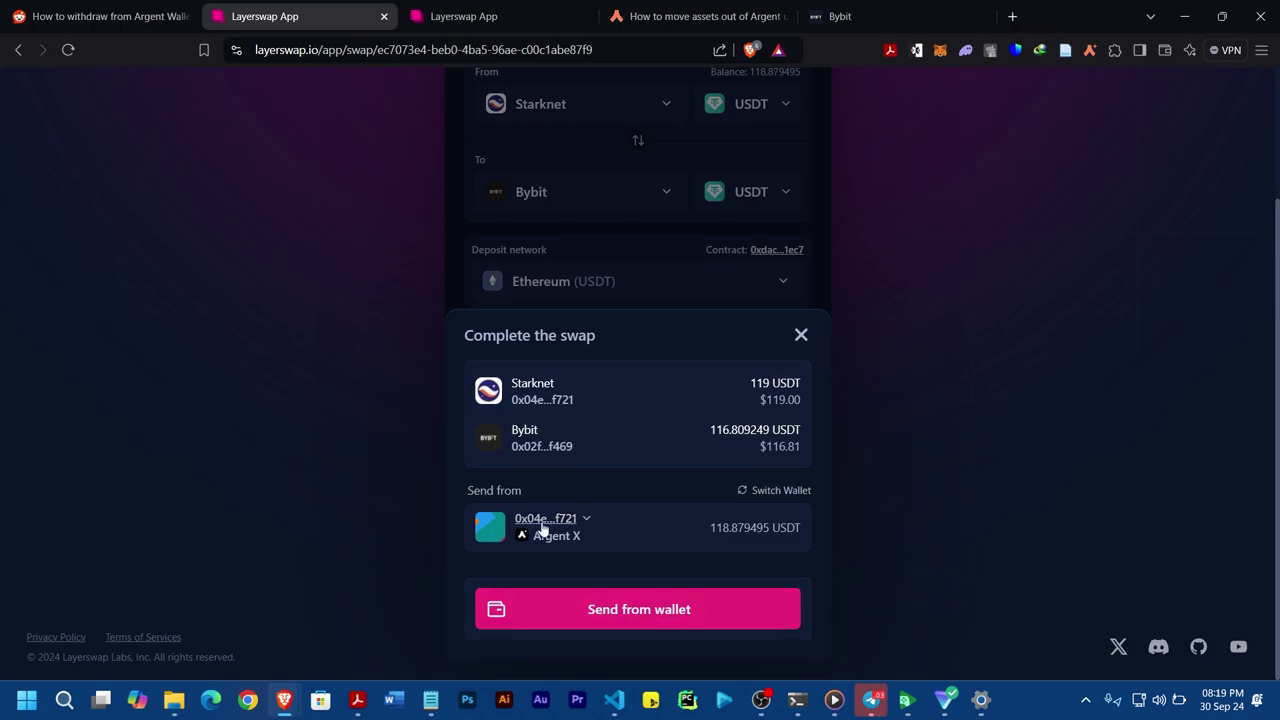
{"action": "left_click", "coordinate": [616, 620]}
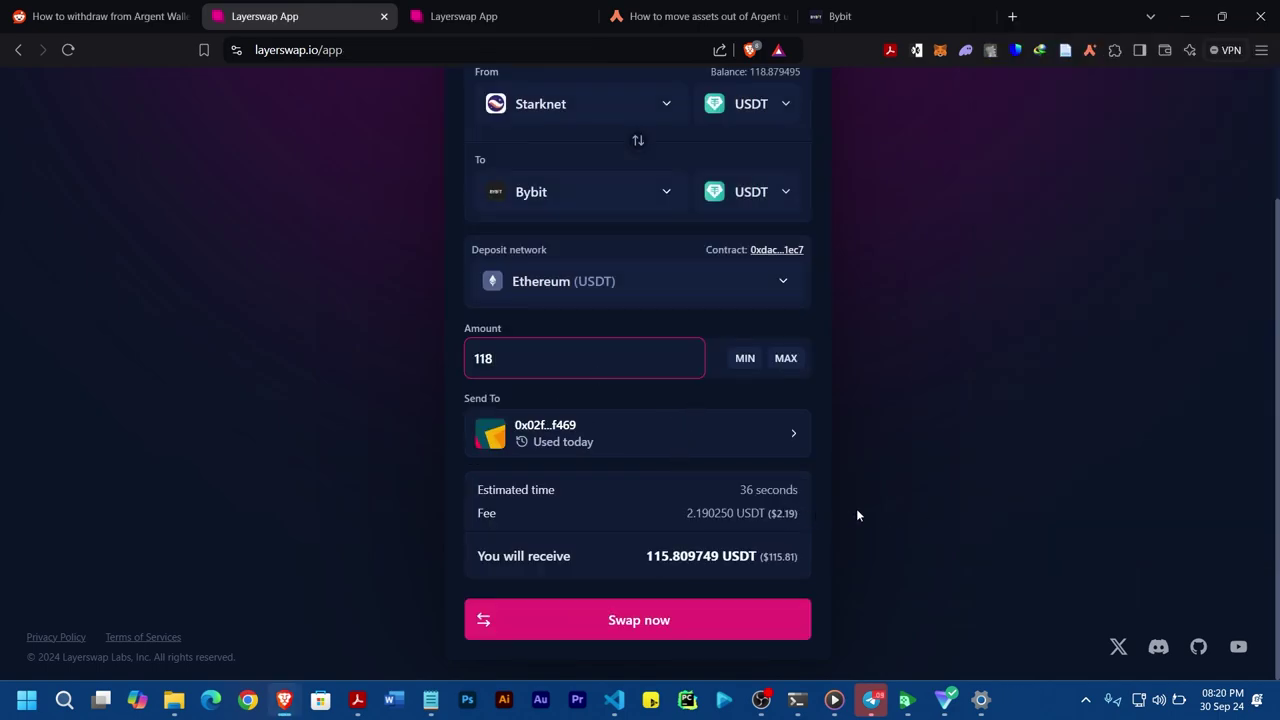
{"action": "left_click", "coordinate": [622, 619]}
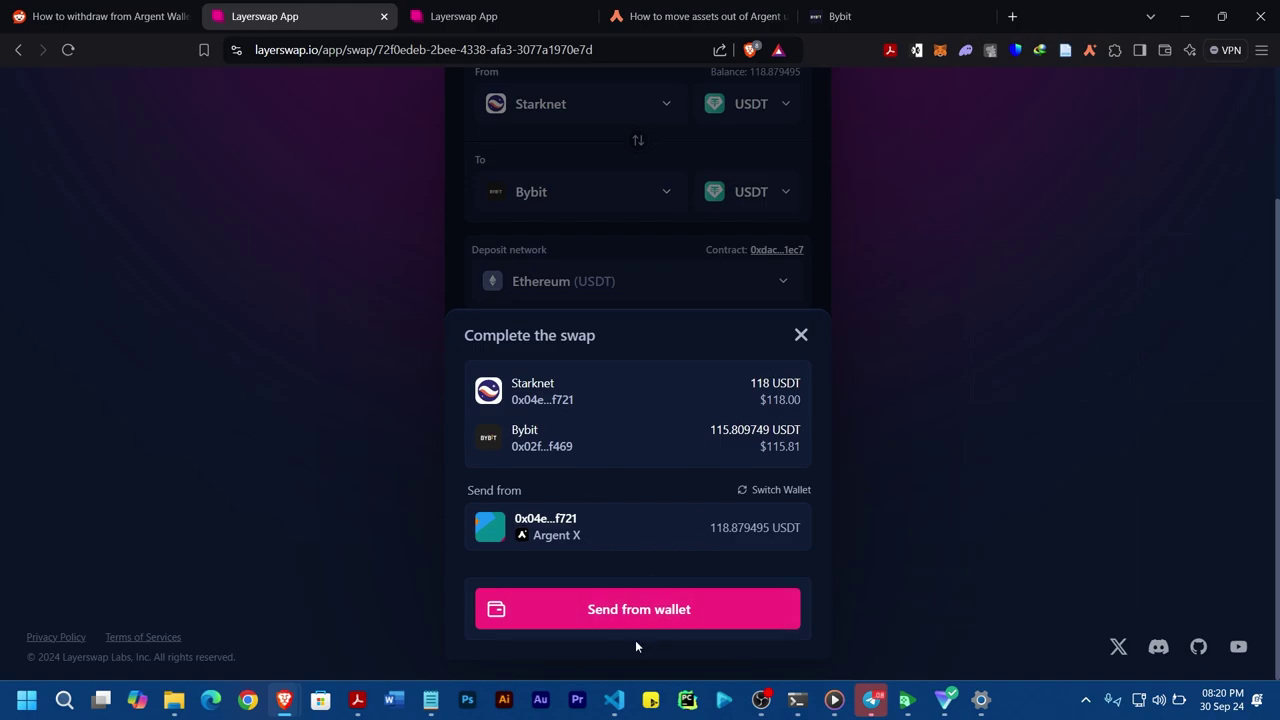
{"action": "left_click", "coordinate": [651, 621]}
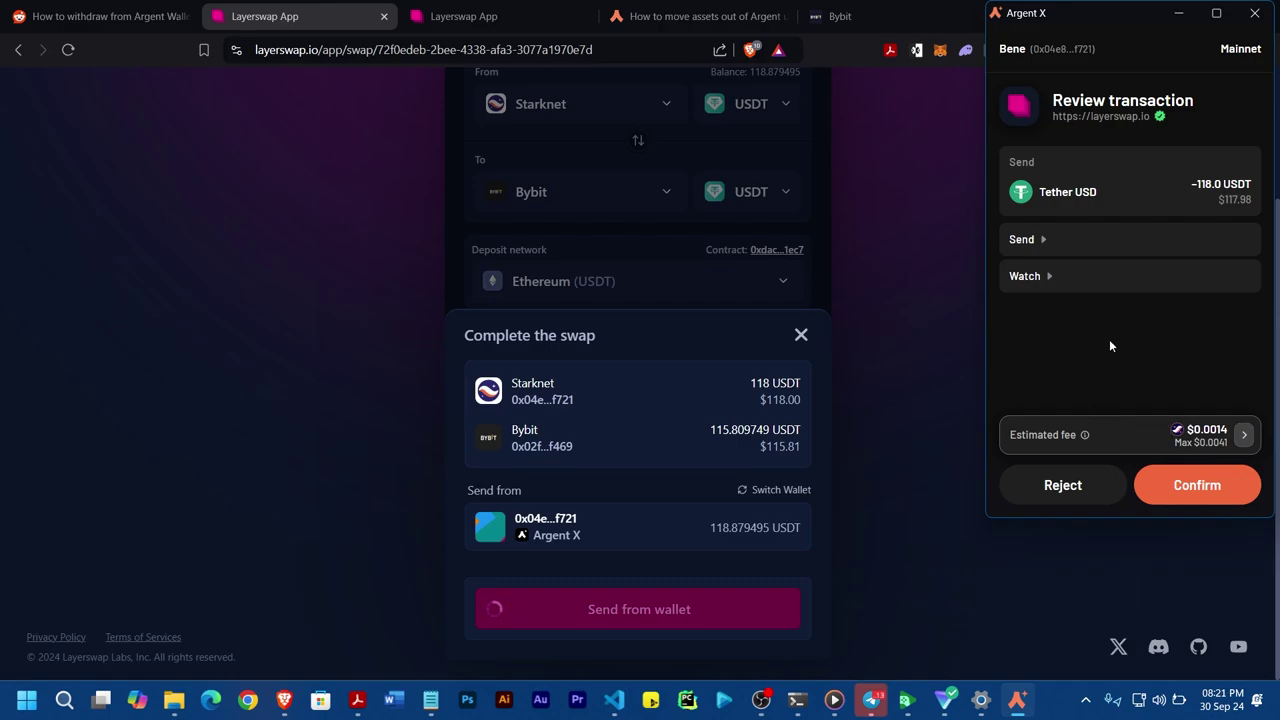
{"action": "left_click", "coordinate": [1063, 485]}
{"action": "left_click", "coordinate": [801, 335]}
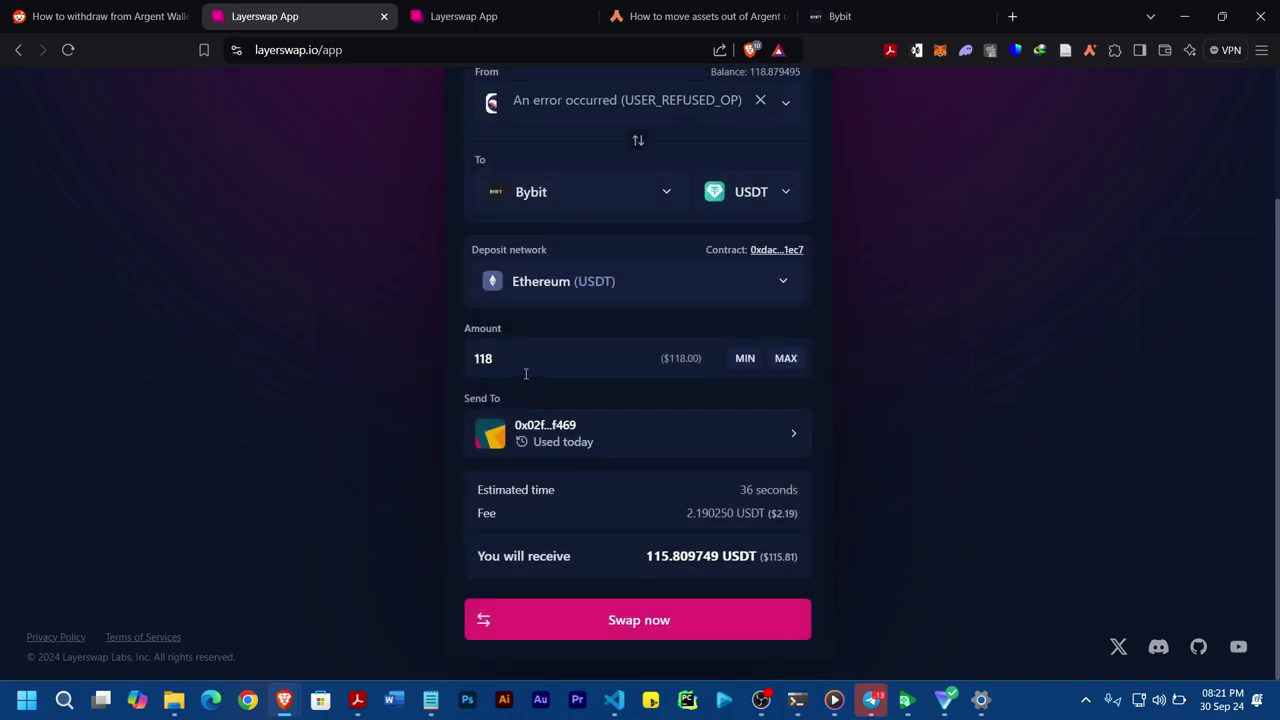
Step: Set the swap amount to 118.5 USDT, send it from the wallet and approve the transaction in Argent X
{"action": "left_click", "coordinate": [523, 360]}
{"action": "type", "text": ".5"}
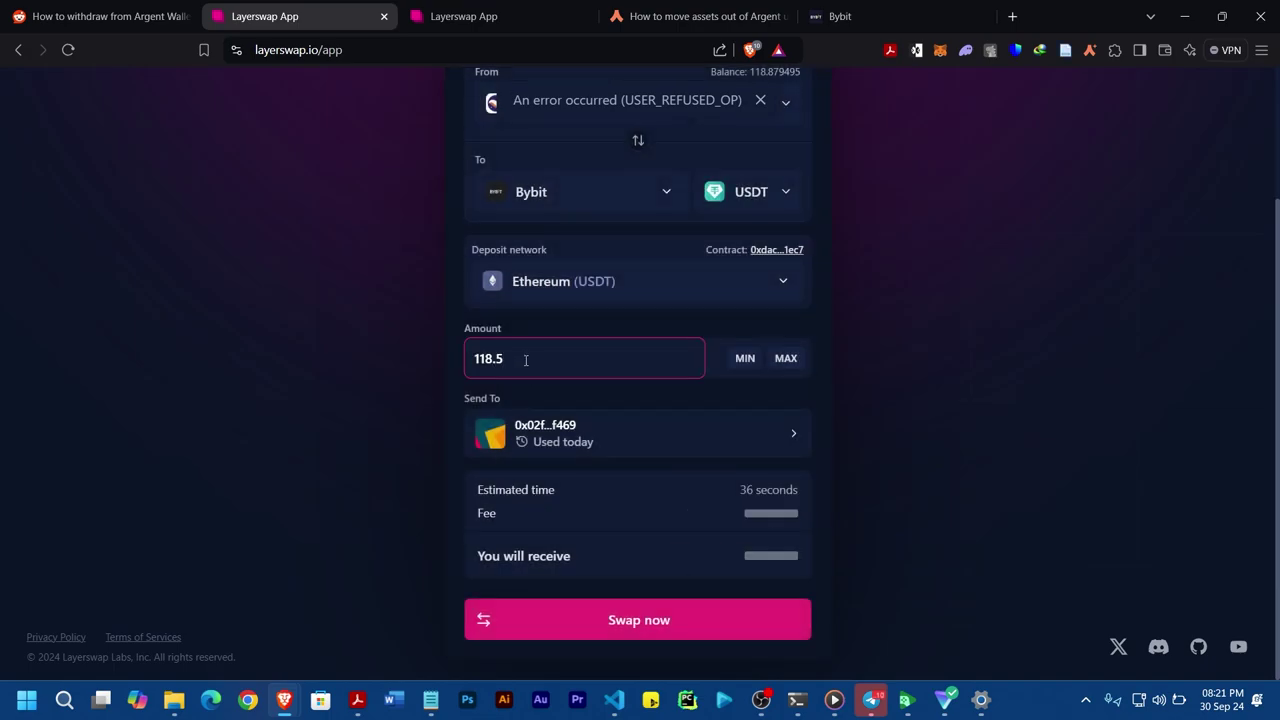
{"action": "left_click", "coordinate": [630, 628]}
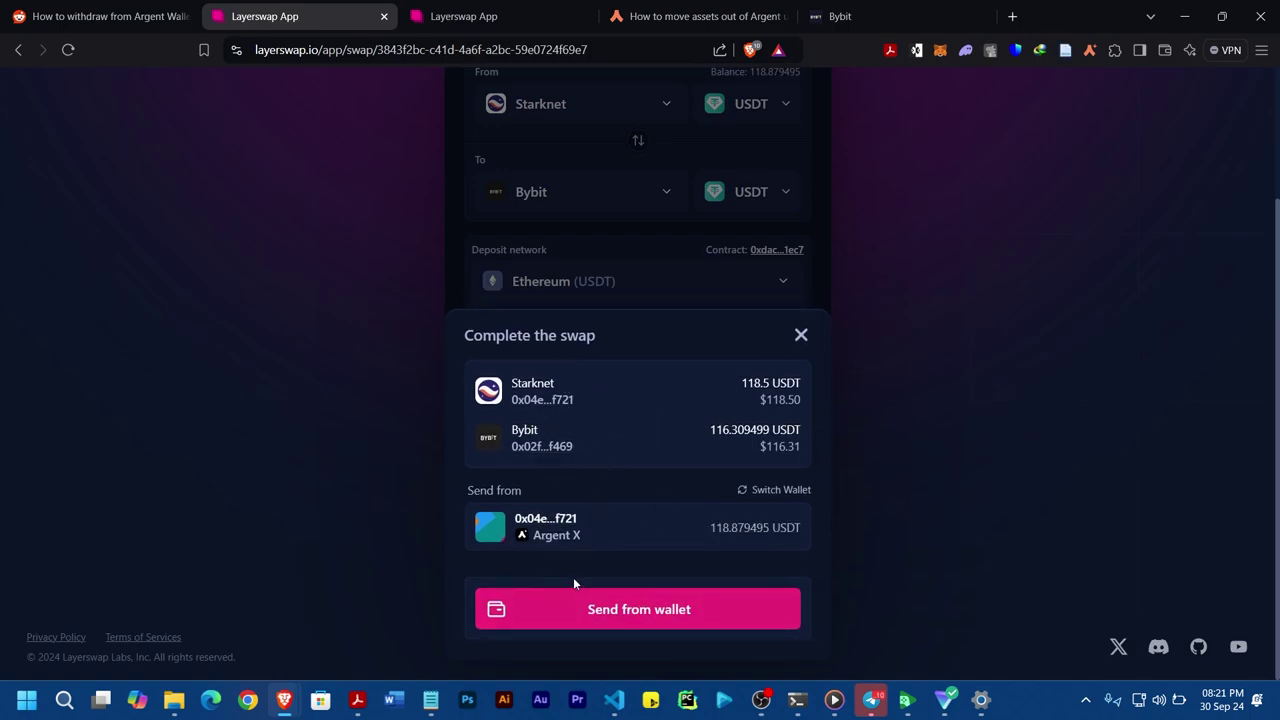
{"action": "left_click", "coordinate": [614, 610]}
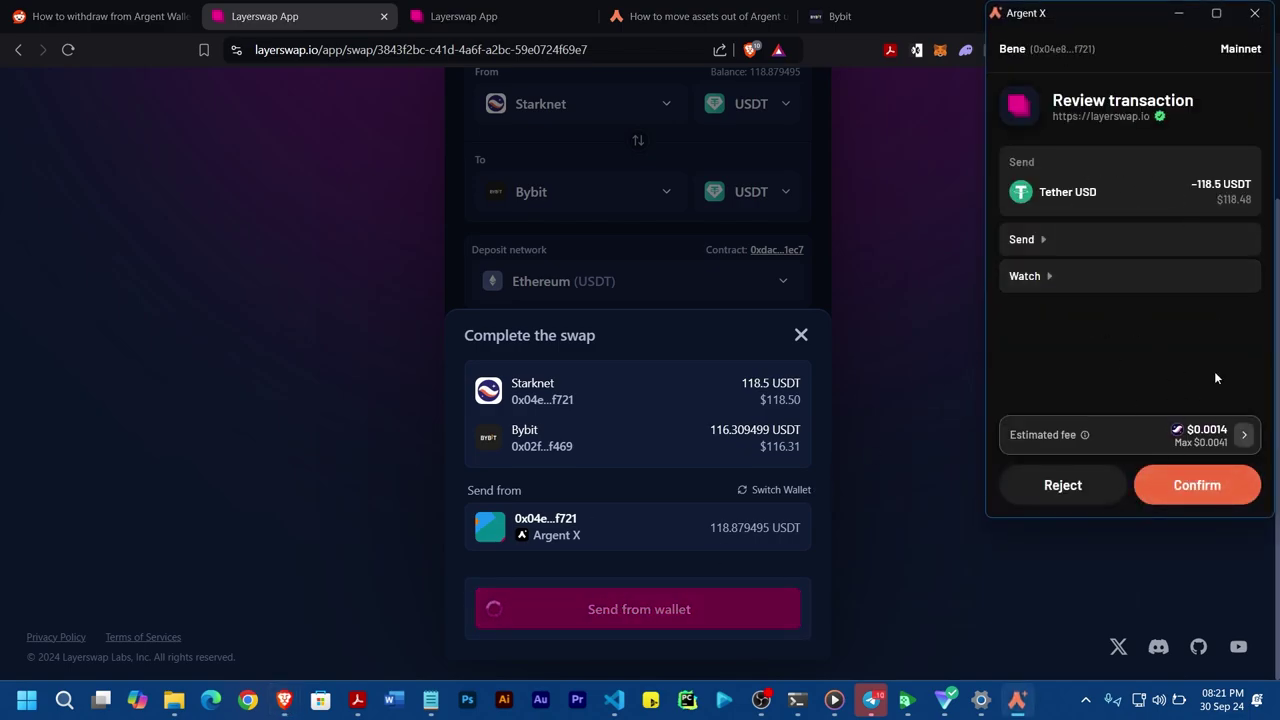
{"action": "left_click", "coordinate": [1192, 487]}
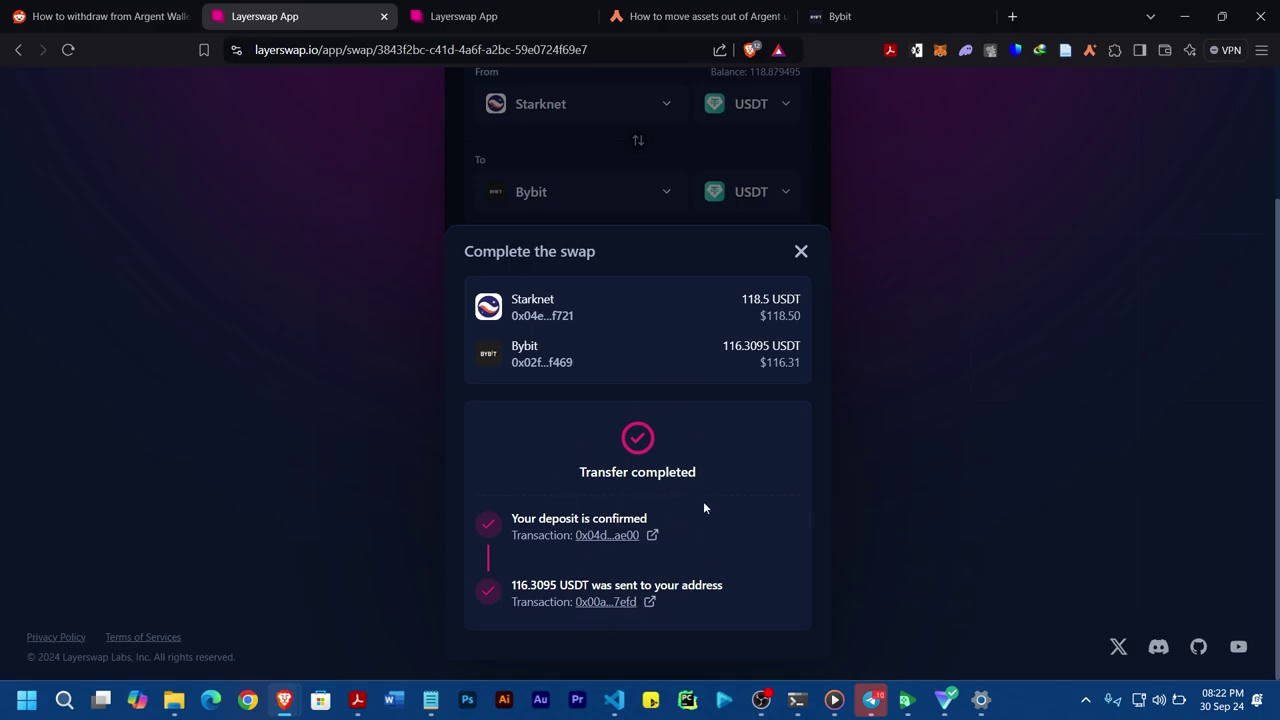
Step: Switch to Bybit, open the funding account's deposit history and view the details of the newest USDT deposit
{"action": "left_click", "coordinate": [857, 28]}
{"action": "mouse_move", "coordinate": [1177, 92]}
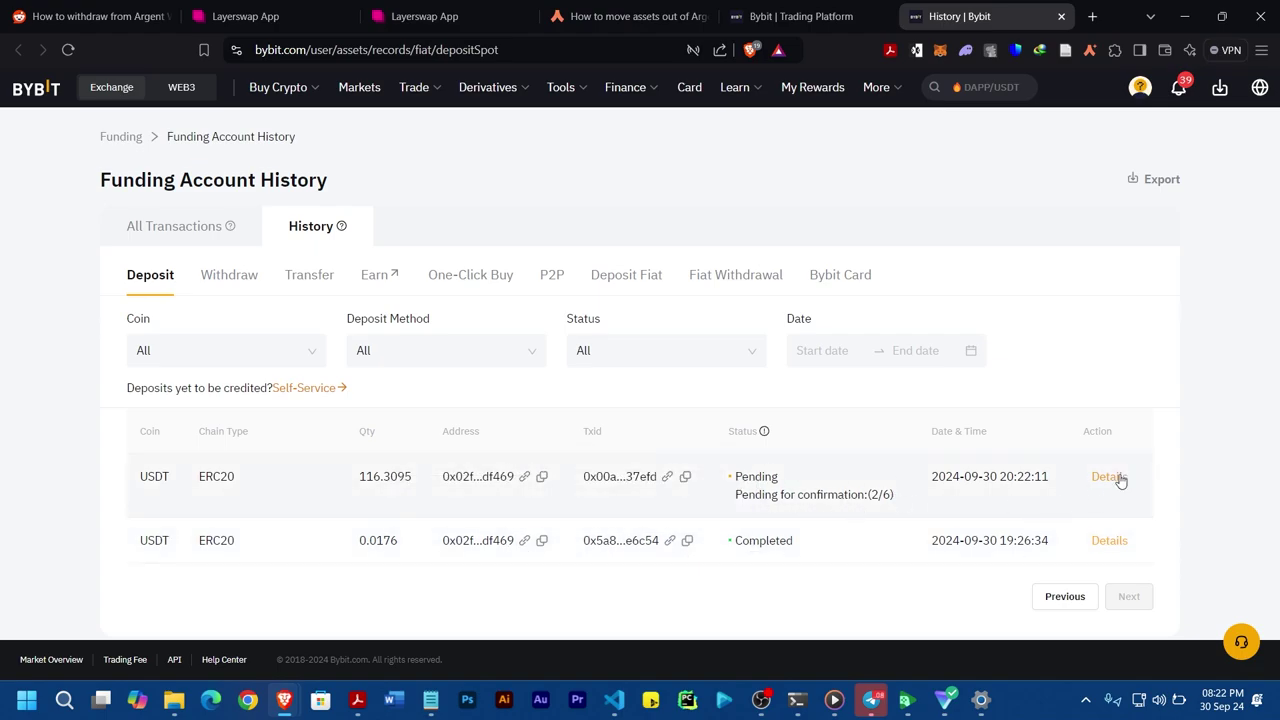
{"action": "left_click", "coordinate": [1108, 477]}
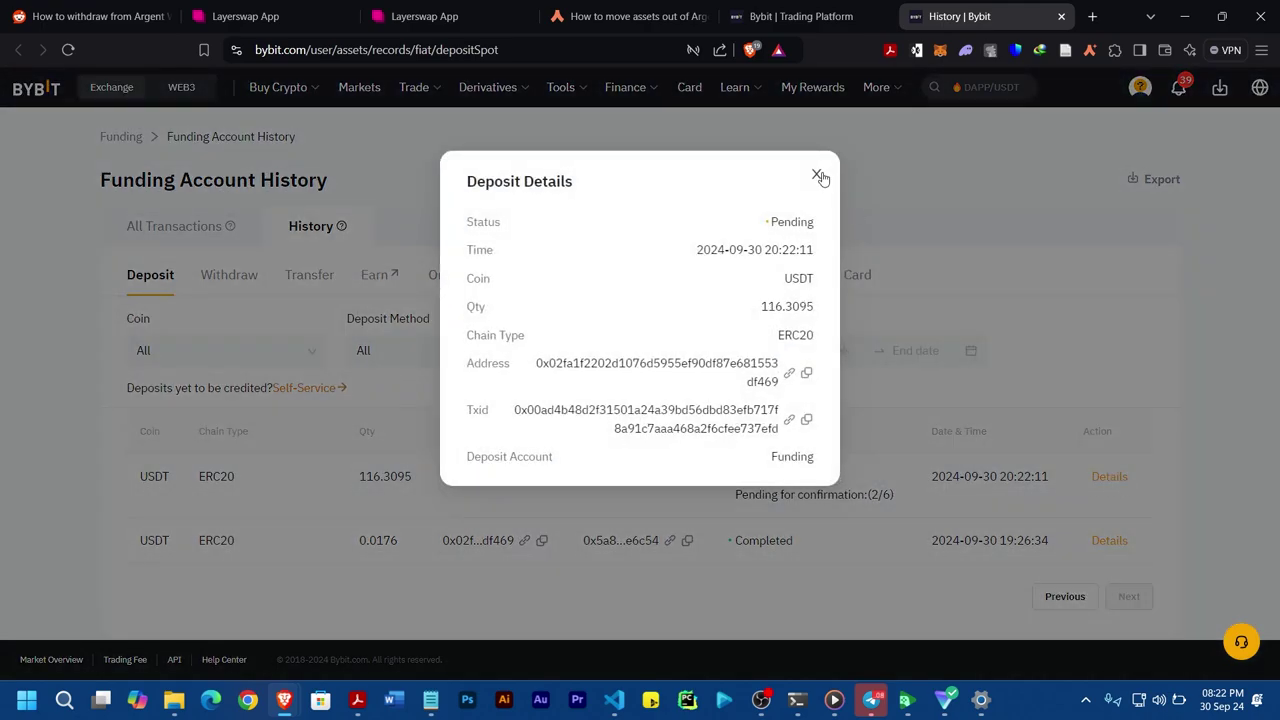
Step: Reload the Bybit deposit history and the assets overview, and check the newest USDT deposit's status and the total balance
{"action": "key", "text": "F5"}
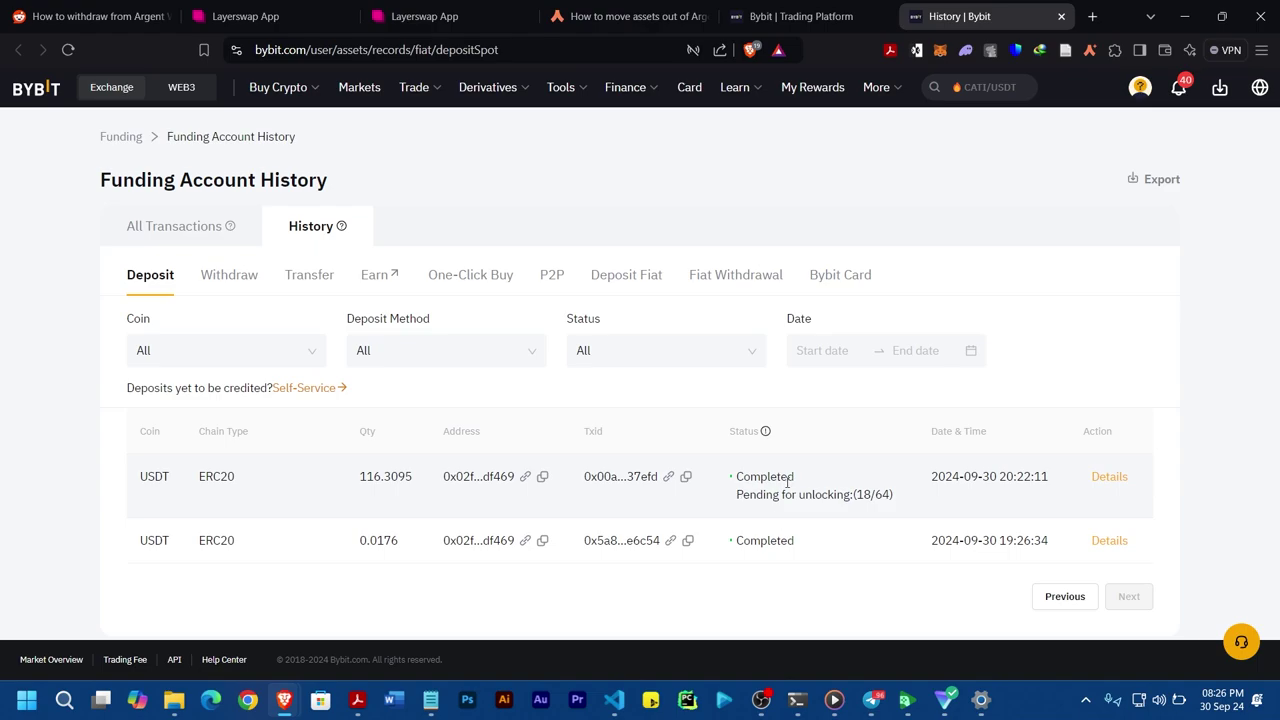
{"action": "key", "text": "ctrl+shift+Tab"}
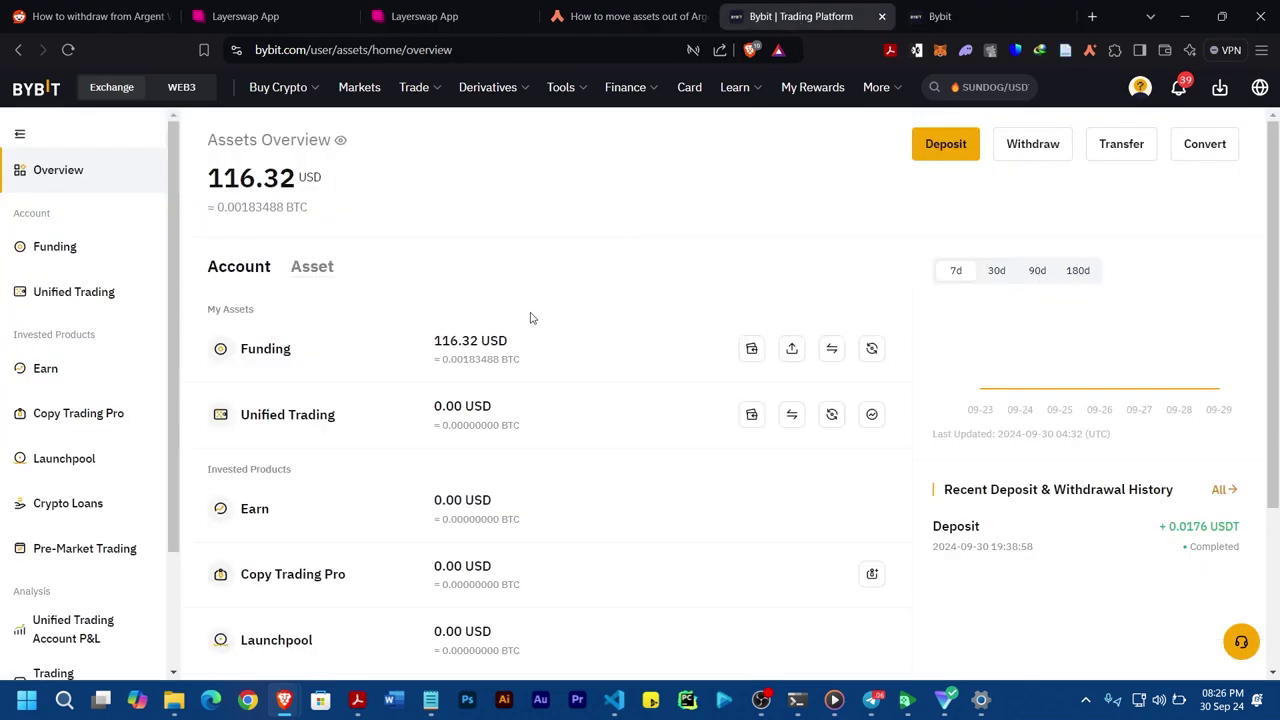
{"action": "left_click", "coordinate": [68, 49]}
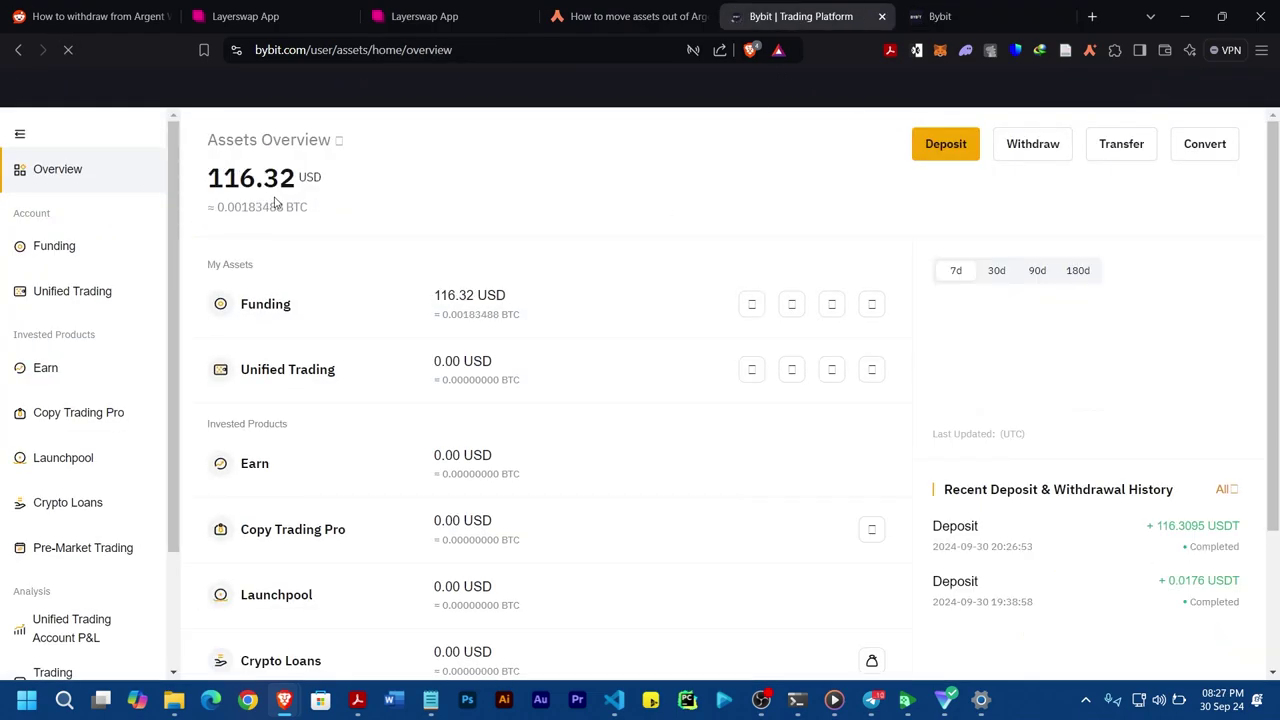
{"action": "left_click_drag", "start_coordinate": [318, 184], "coordinate": [189, 177]}
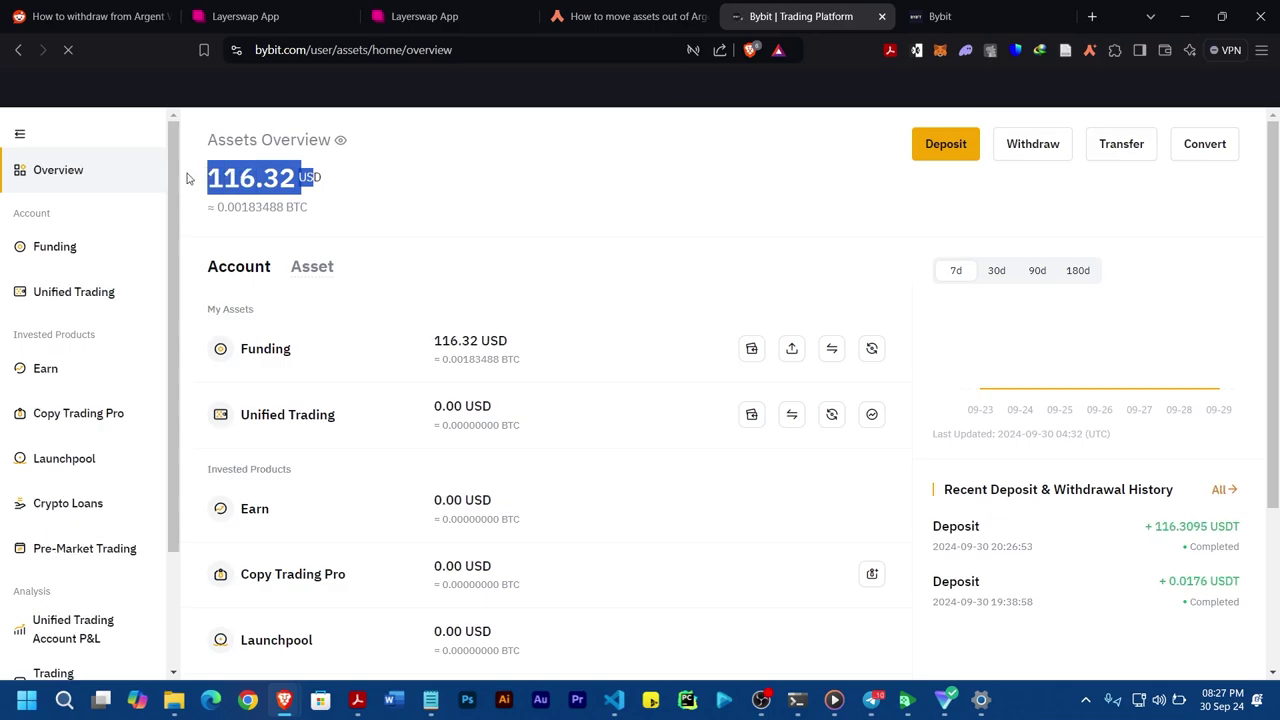
{"action": "left_click", "coordinate": [357, 211]}
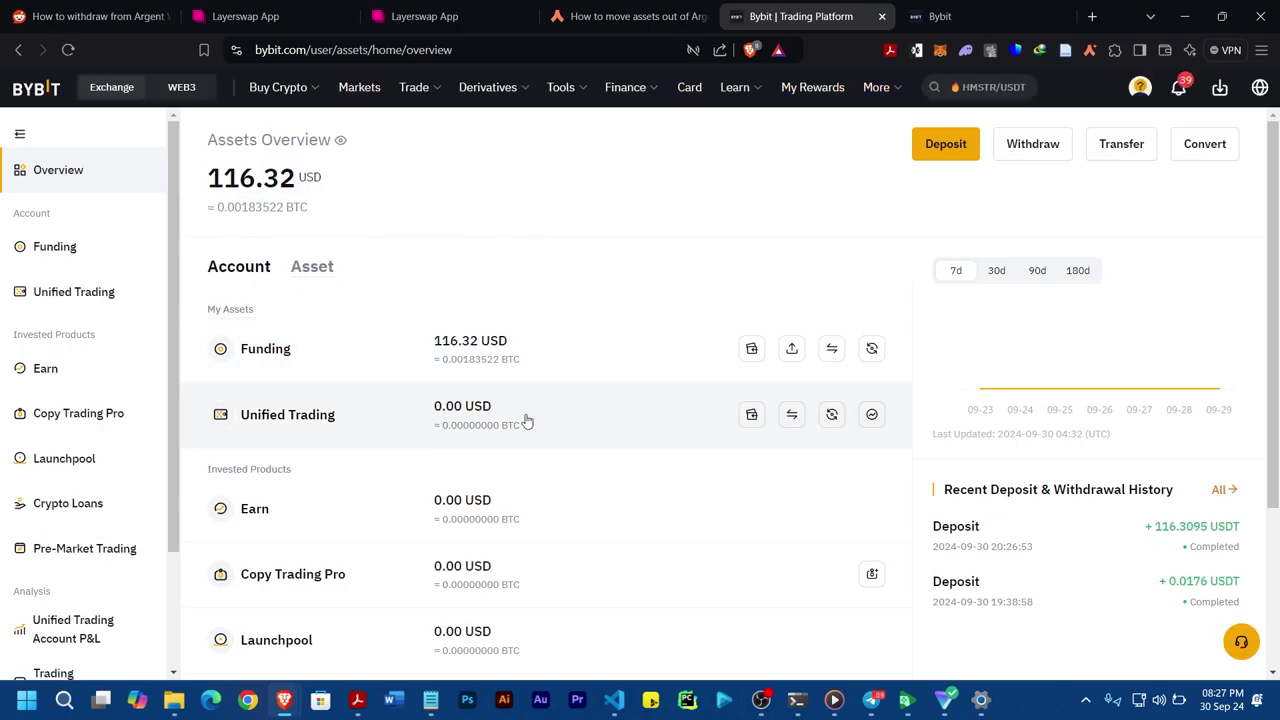
Step: Return to Layerswap and check the remaining token balances in the Argent X wallet
{"action": "left_click", "coordinate": [453, 20]}
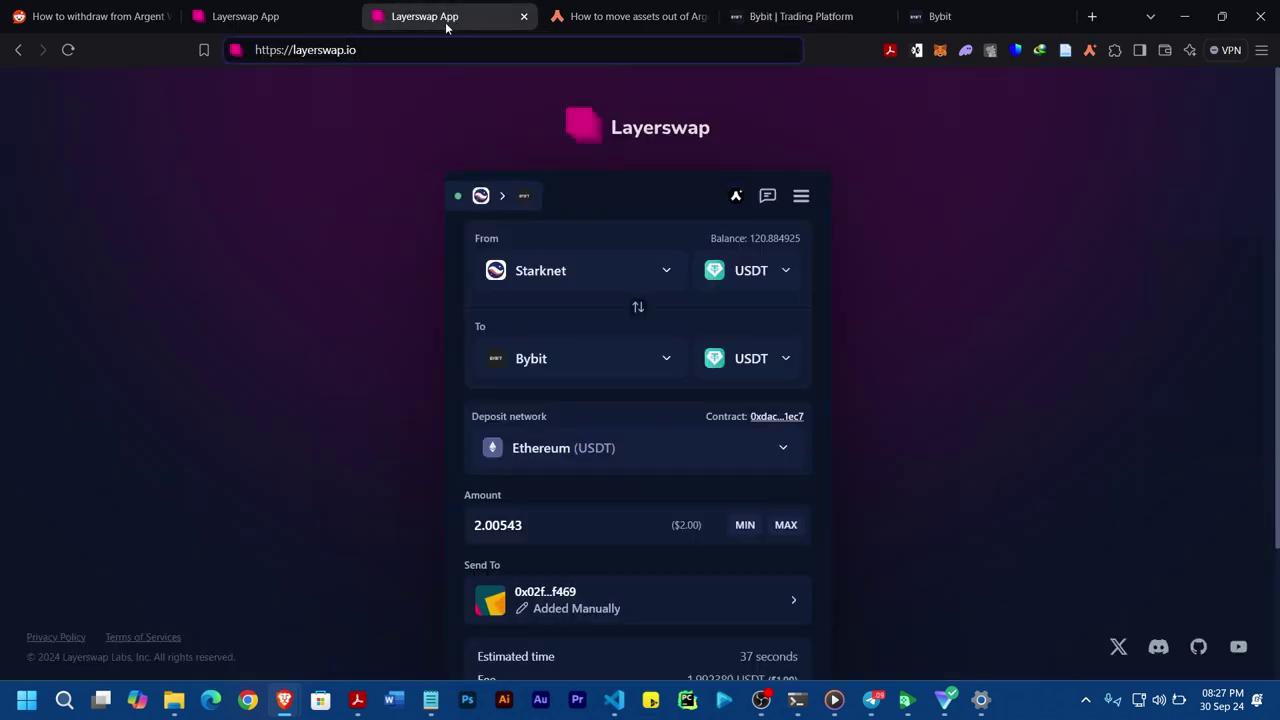
{"action": "left_click", "coordinate": [1088, 52]}
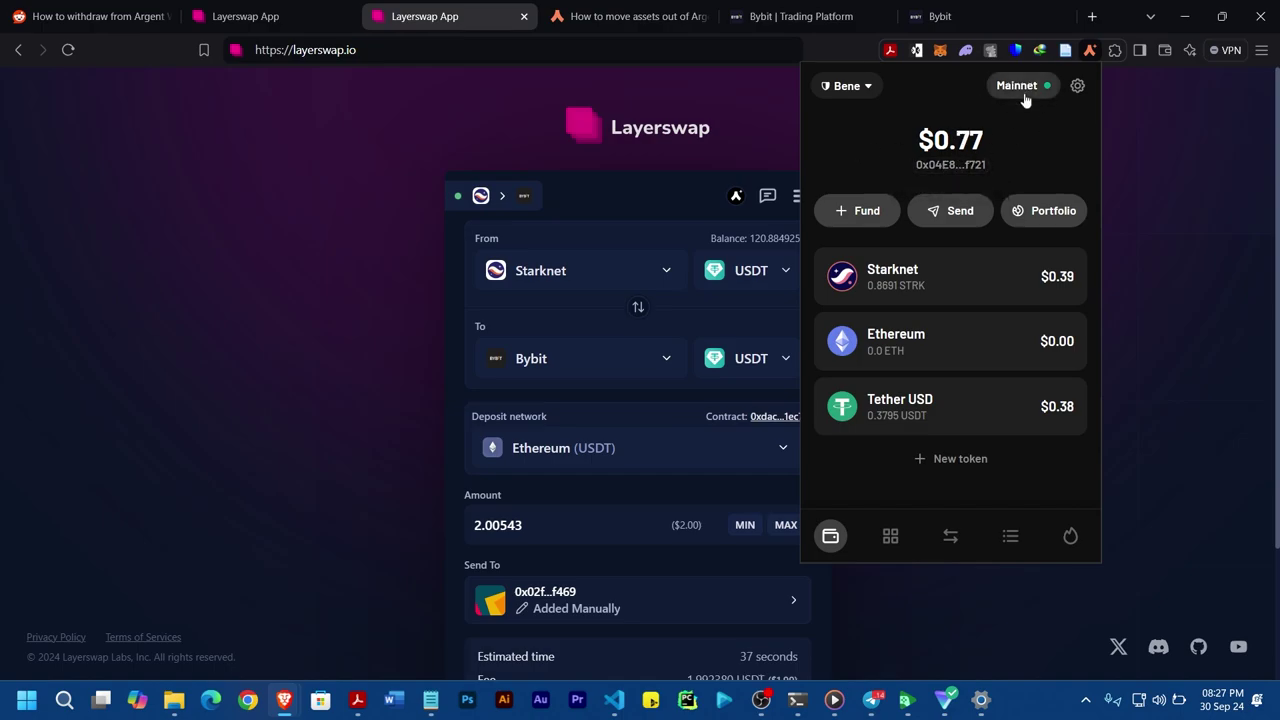
{"action": "left_click", "coordinate": [1192, 280]}
{"action": "scroll", "coordinate": [467, 518], "scroll_direction": "down", "scroll_amount": 3}
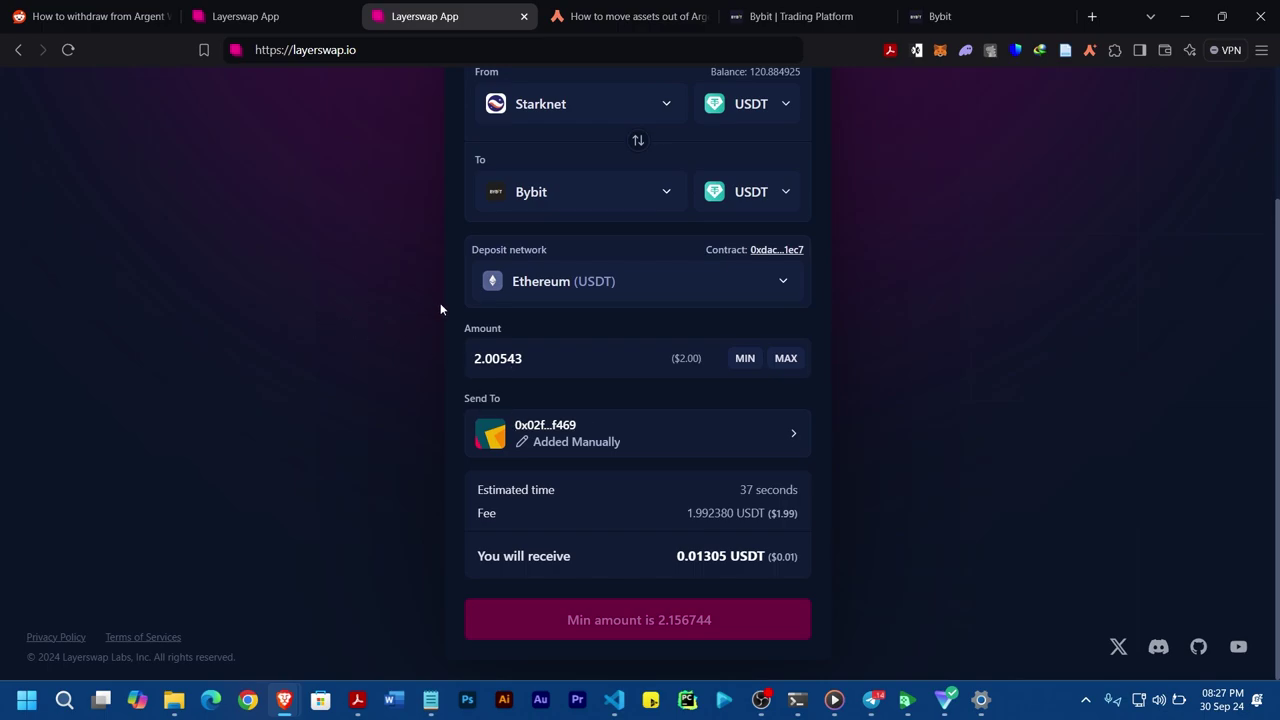
{"action": "scroll", "coordinate": [401, 309], "scroll_direction": "up", "scroll_amount": 3}
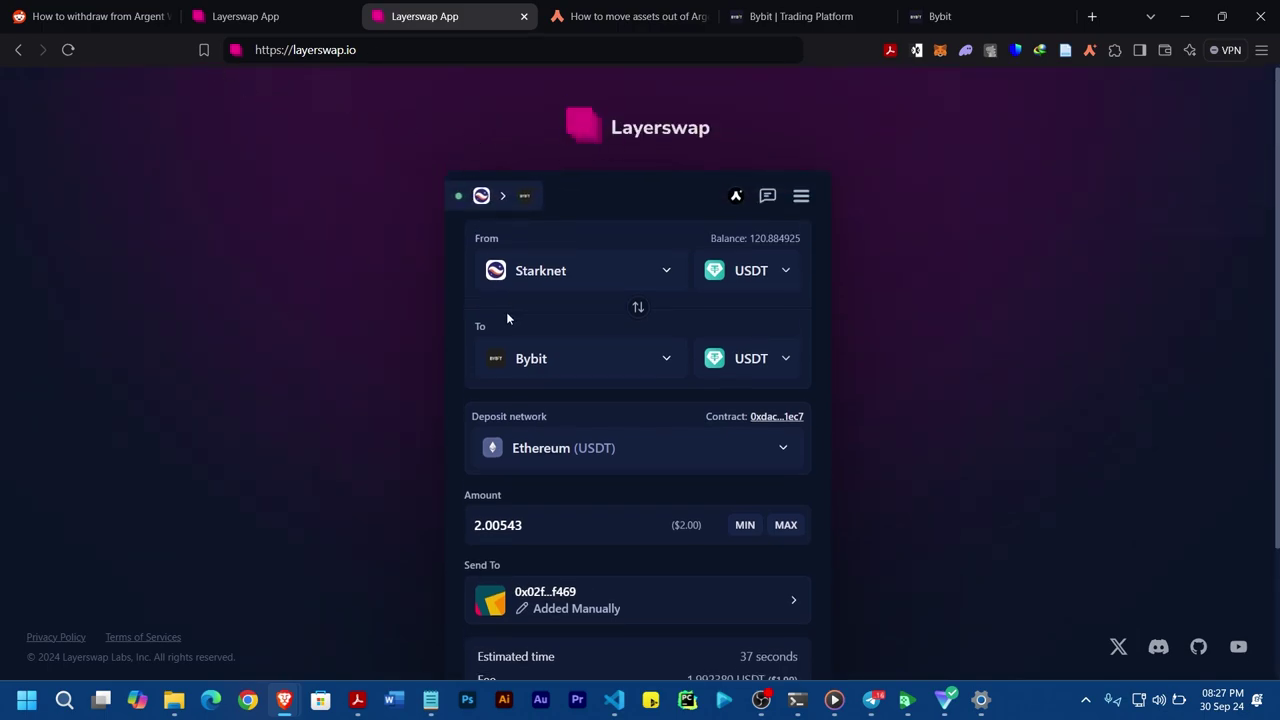
{"action": "scroll", "coordinate": [423, 388], "scroll_direction": "down", "scroll_amount": 1}
{"action": "scroll", "coordinate": [423, 388], "scroll_direction": "down", "scroll_amount": 3}
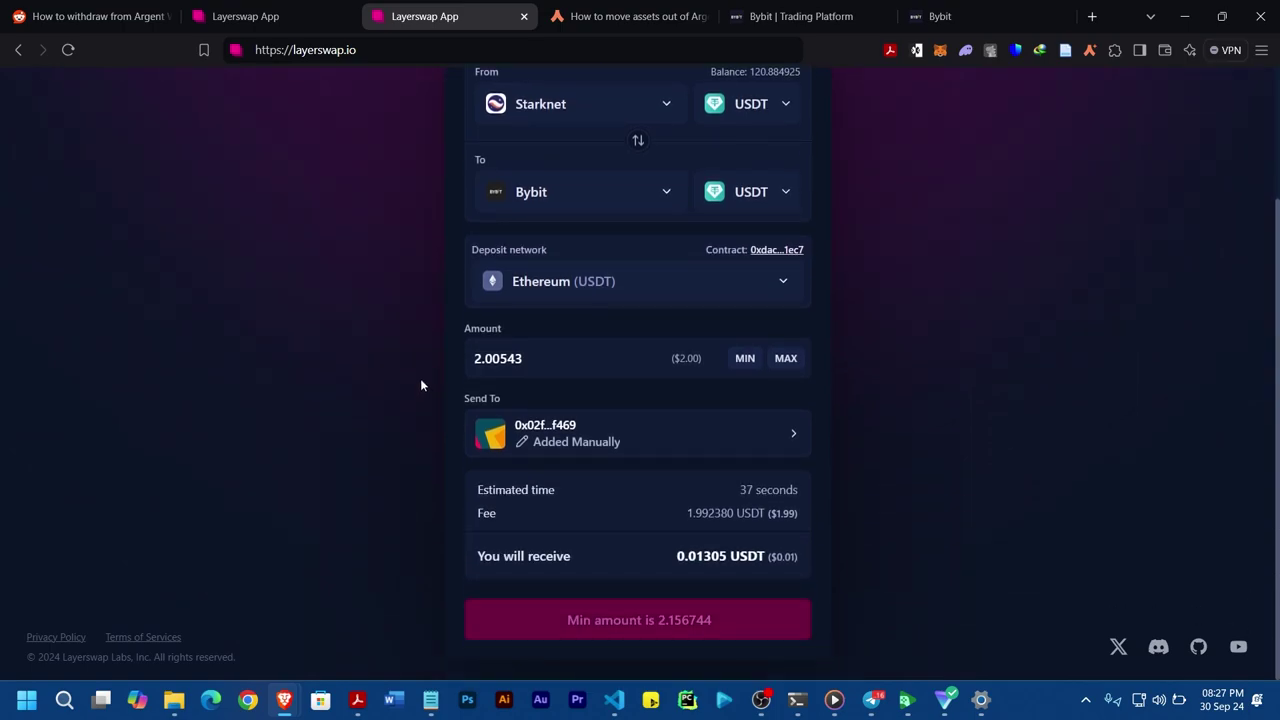
{"action": "scroll", "coordinate": [414, 372], "scroll_direction": "up", "scroll_amount": 3}
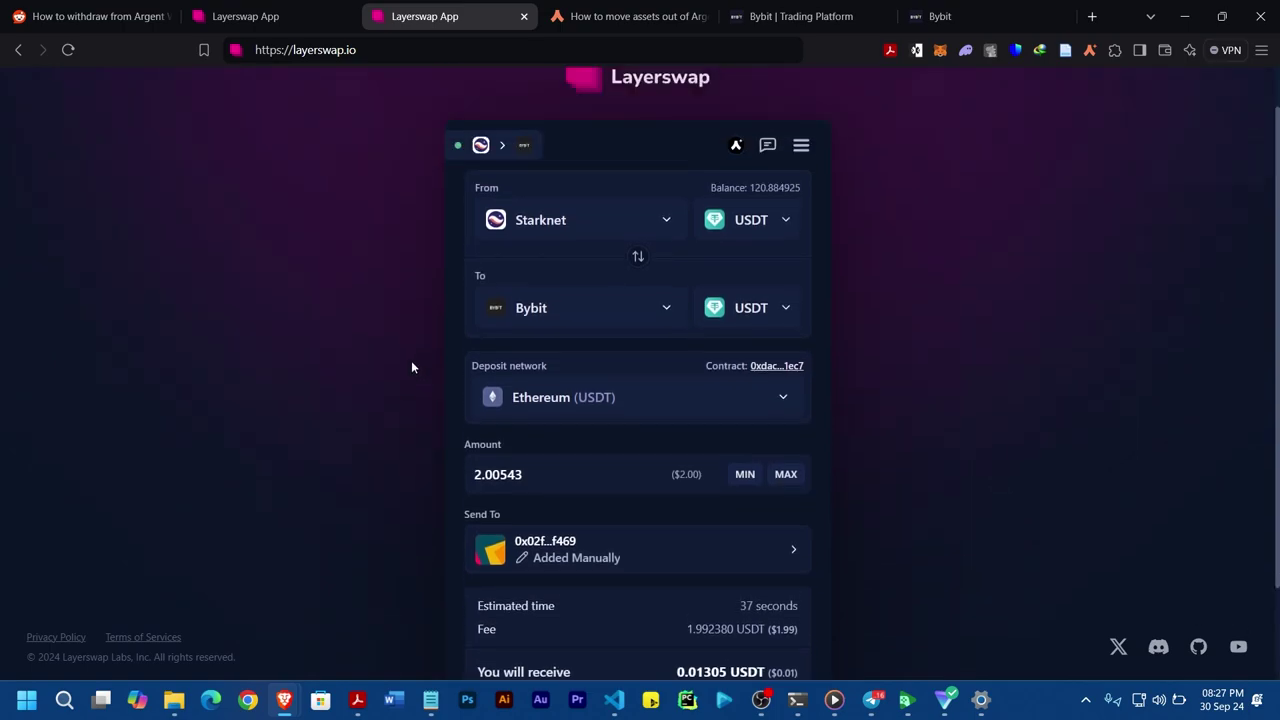